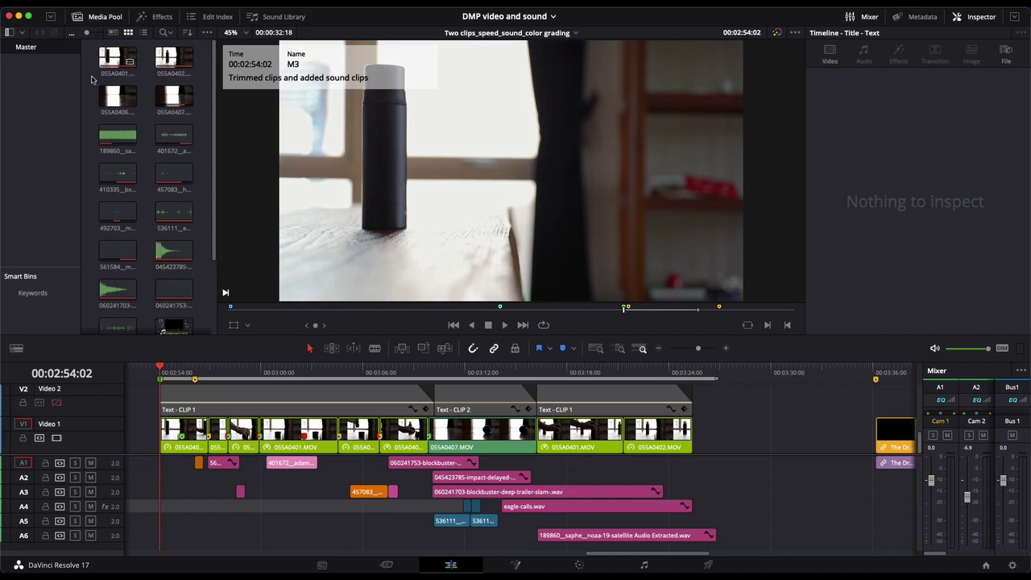
Compare the media pool's list view with its thumbnail view, leaving the clips shown as thumbnails
{"action": "left_click", "coordinate": [113, 58]}
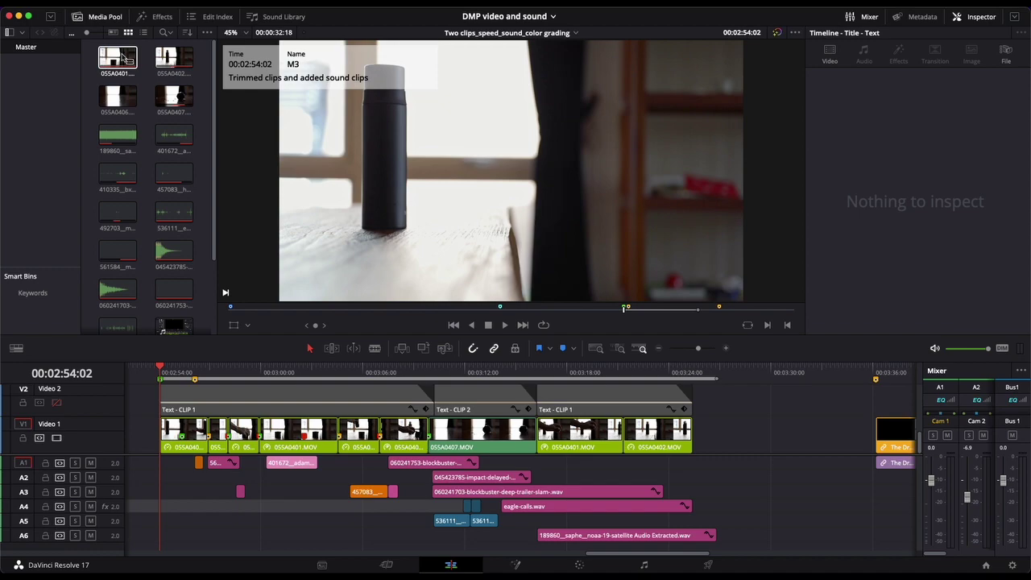
{"action": "left_click", "coordinate": [144, 33]}
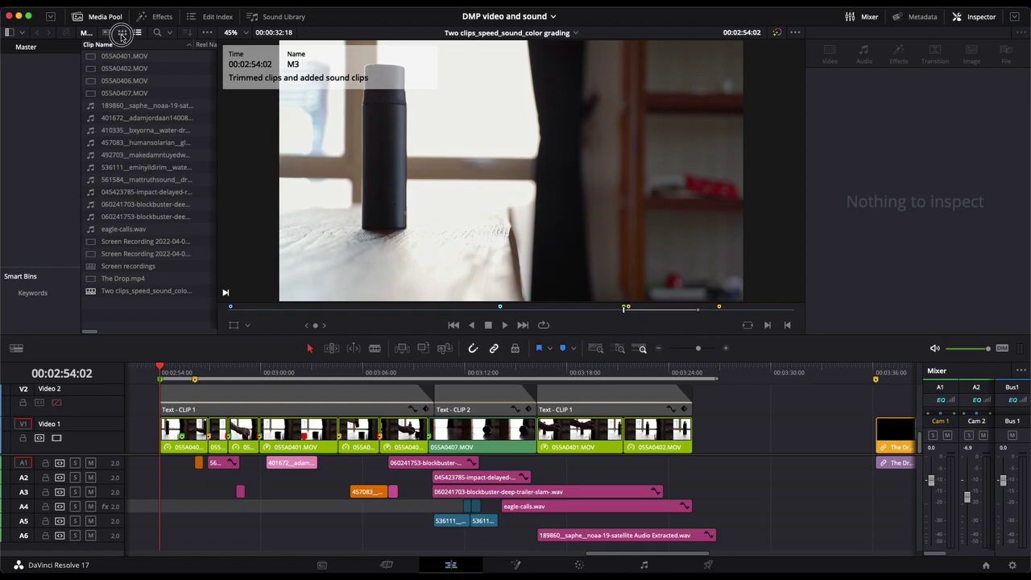
{"action": "left_click", "coordinate": [122, 33]}
Preview the pouring-water and noaa-19-satellite sound clips from the media pool, playing a few seconds of each
{"action": "left_click", "coordinate": [168, 134]}
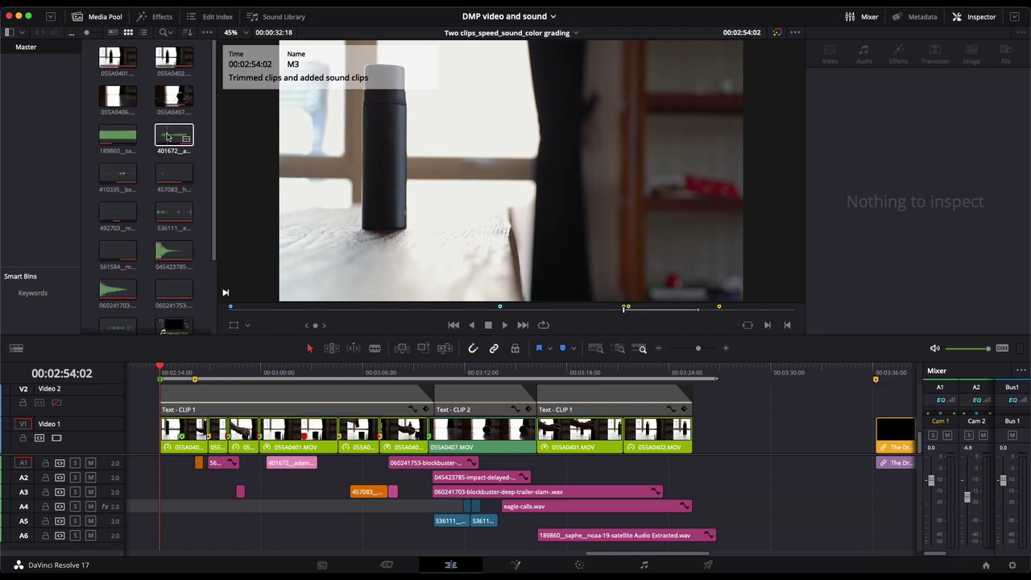
{"action": "double_click", "coordinate": [168, 137]}
{"action": "key", "text": "space"}
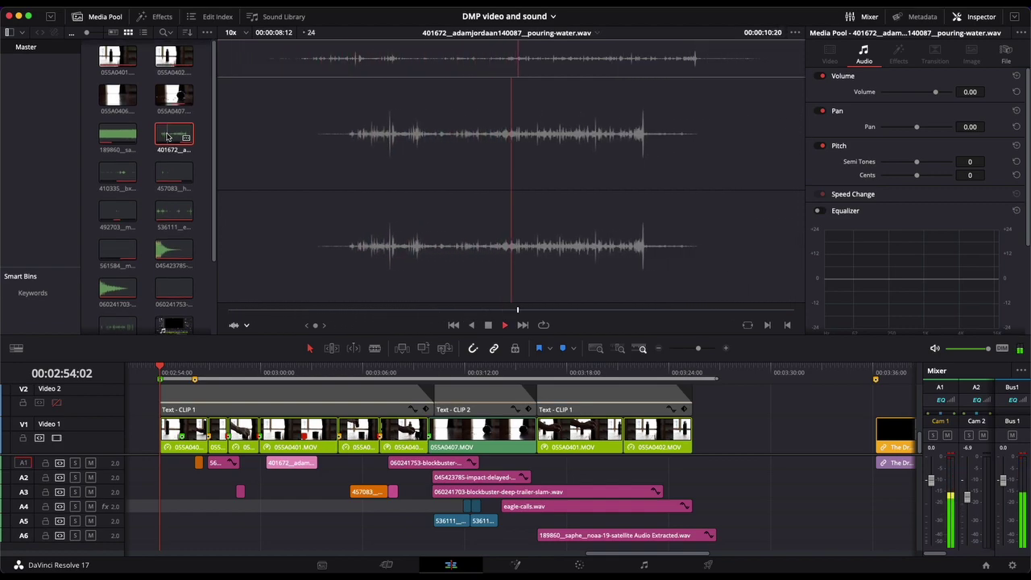
{"action": "key", "text": "space"}
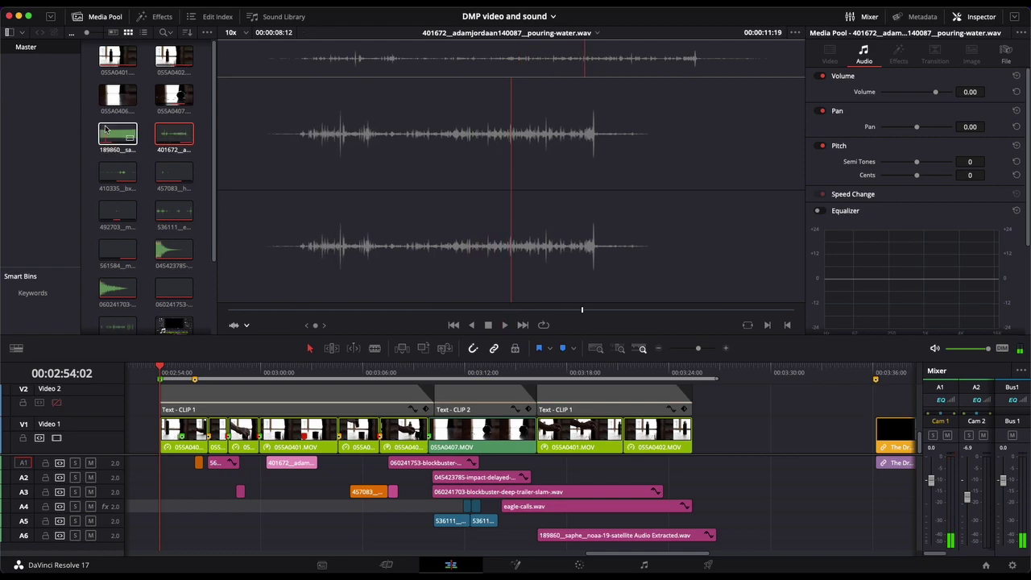
{"action": "left_click", "coordinate": [104, 129]}
{"action": "key", "text": "space"}
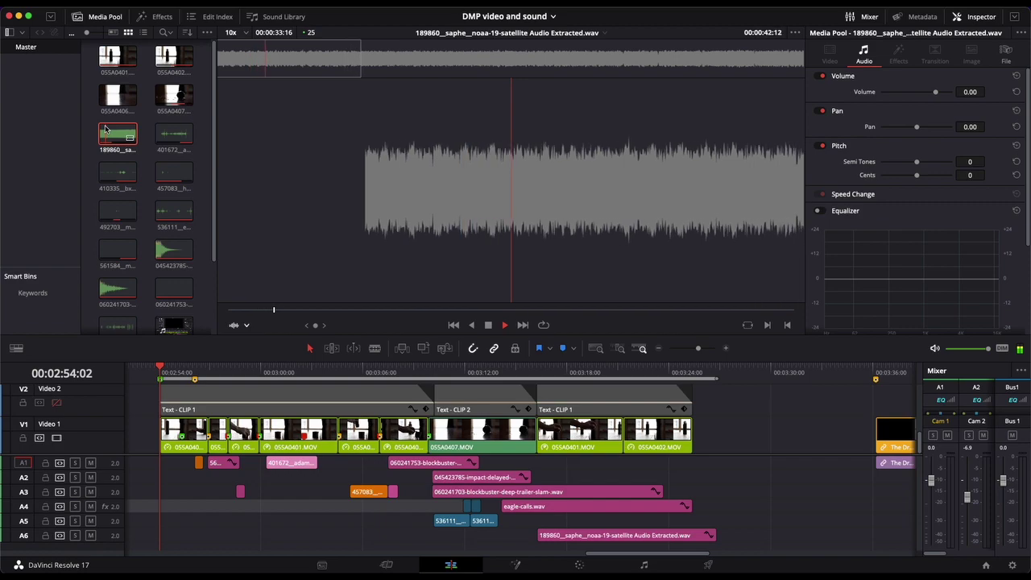
{"action": "key", "text": "space"}
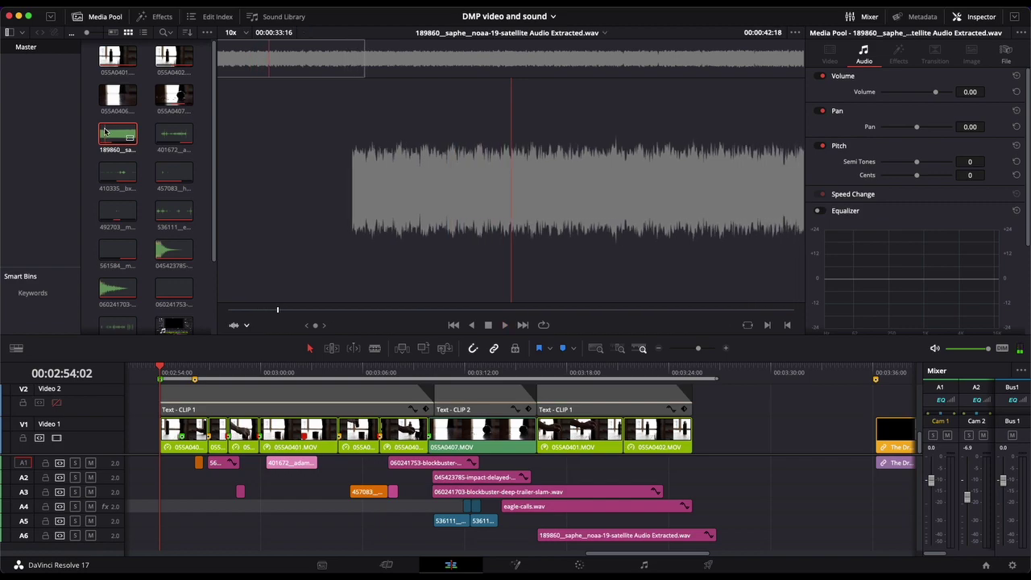
Place the noaa-19-satellite audio clip on a new track A7 starting at 00:02:54:02, and enlarge the timeline area
{"action": "left_click_drag", "start_coordinate": [104, 130], "coordinate": [161, 541]}
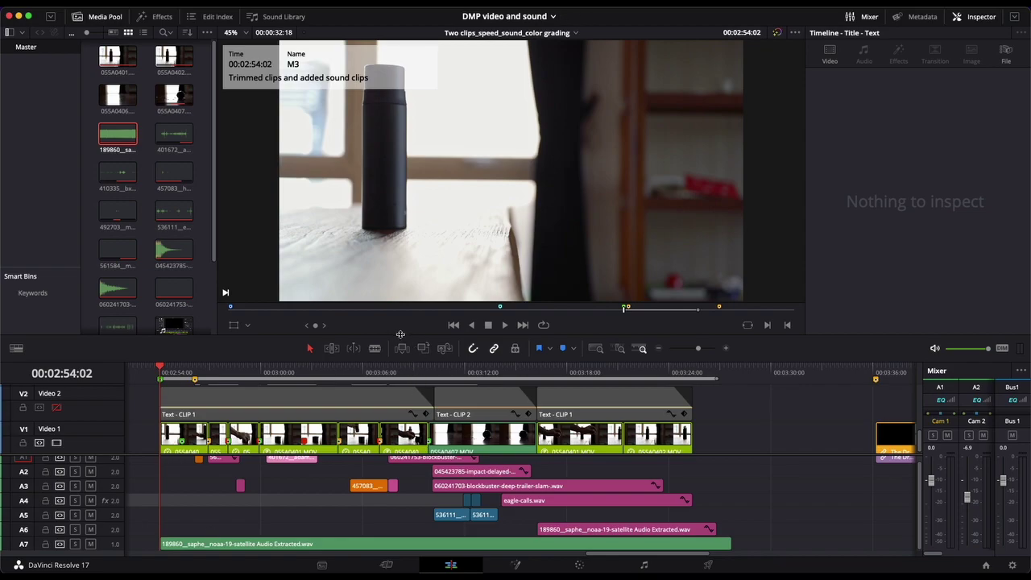
{"action": "left_click_drag", "start_coordinate": [400, 333], "coordinate": [398, 287]}
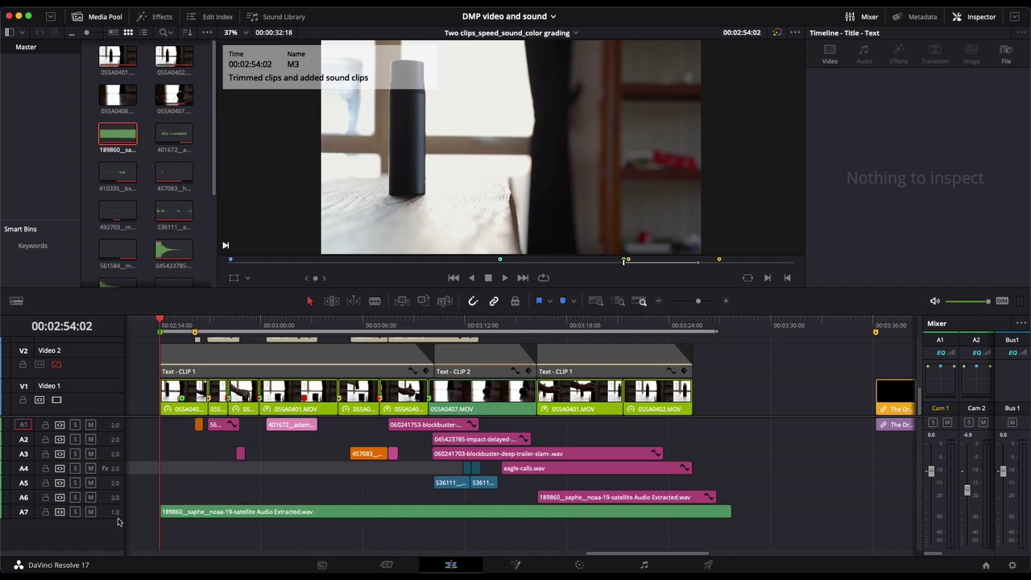
Try resizing track A7 individually, and slightly increase the height of all audio tracks to reveal their waveforms
{"action": "left_click_drag", "start_coordinate": [118, 517], "coordinate": [117, 543]}
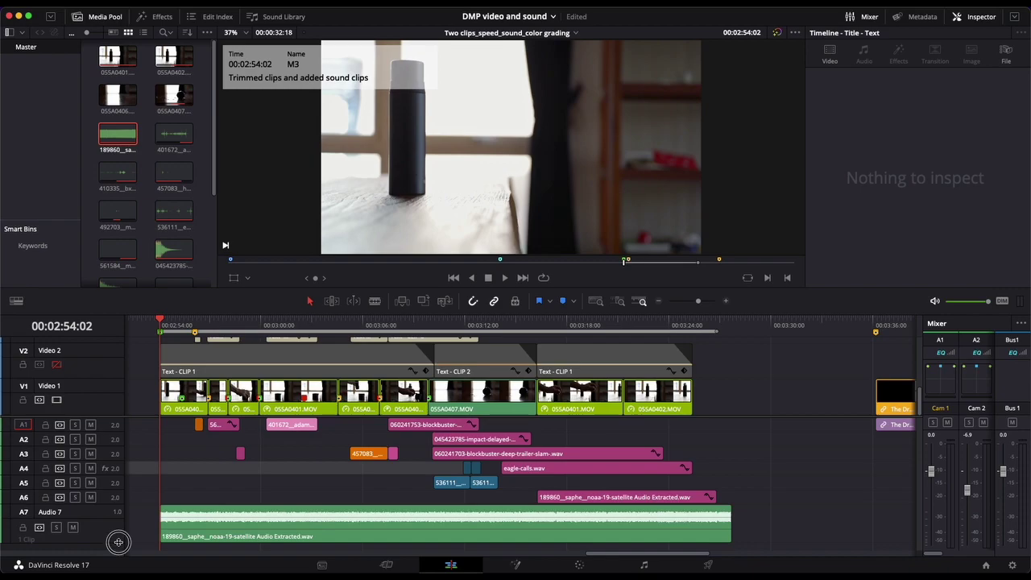
{"action": "left_click_drag", "start_coordinate": [119, 544], "coordinate": [118, 526]}
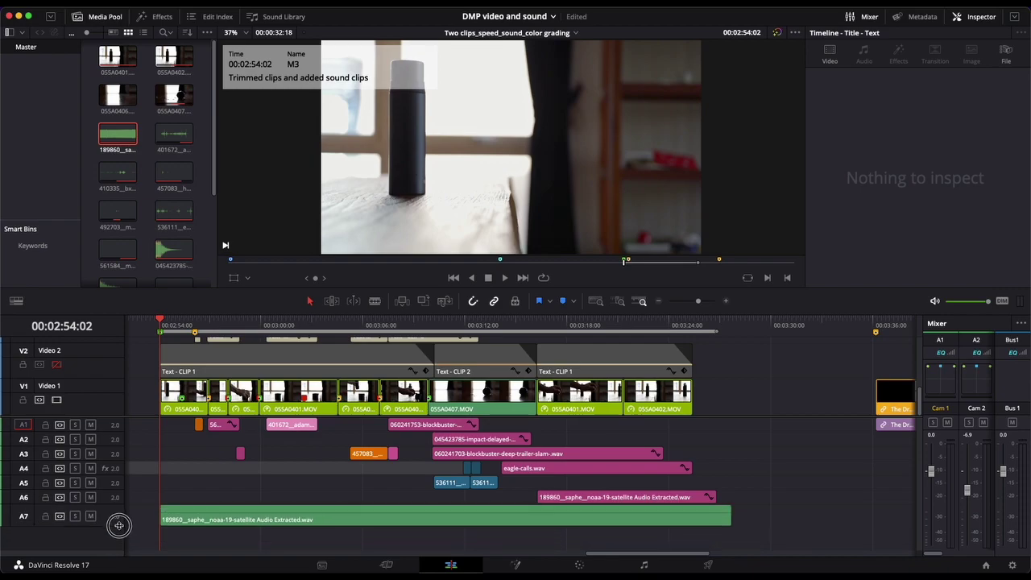
{"action": "left_click", "coordinate": [16, 301]}
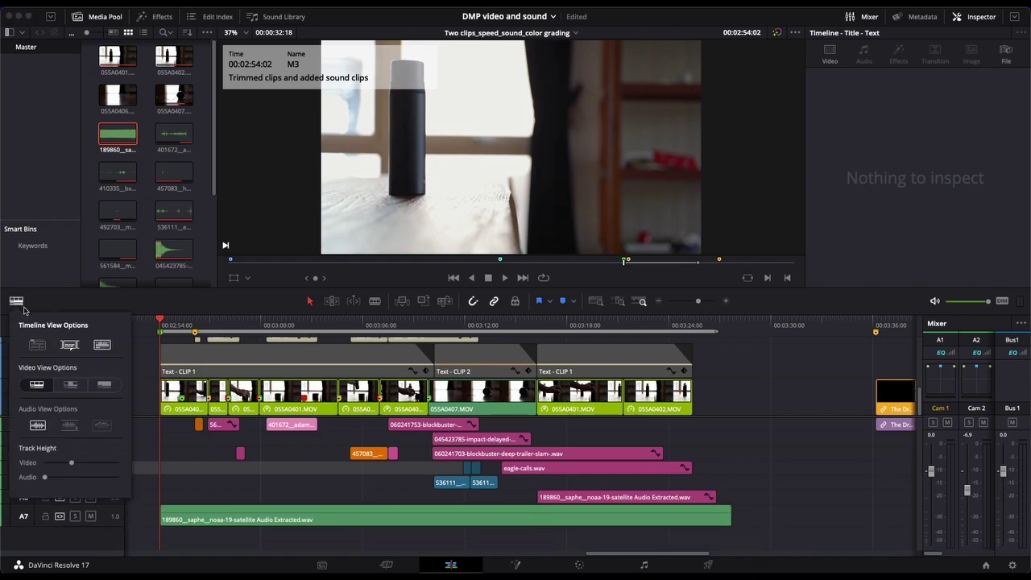
{"action": "left_click_drag", "start_coordinate": [45, 479], "coordinate": [55, 478]}
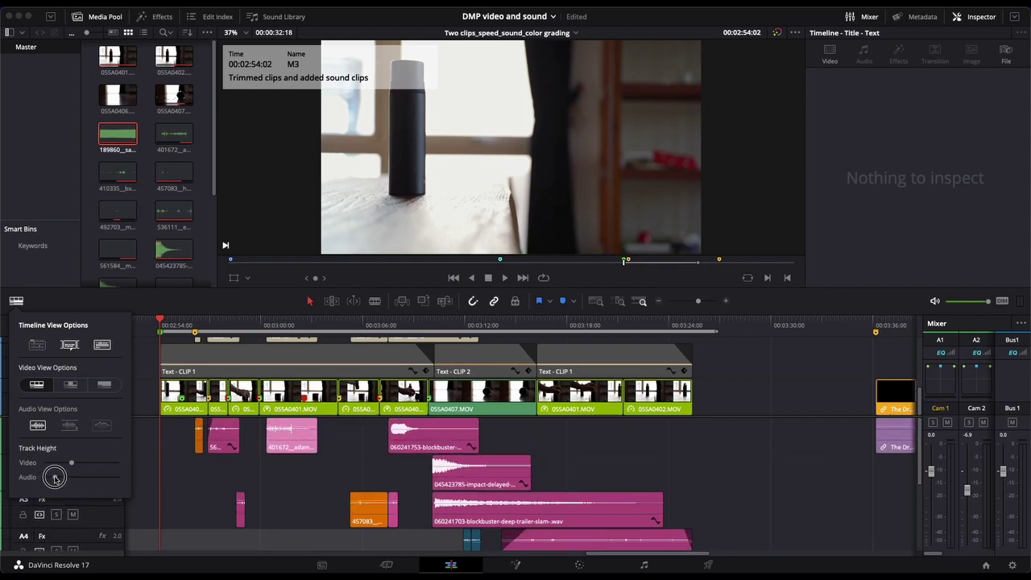
{"action": "scroll", "coordinate": [192, 498], "scroll_direction": "down", "scroll_amount": 5}
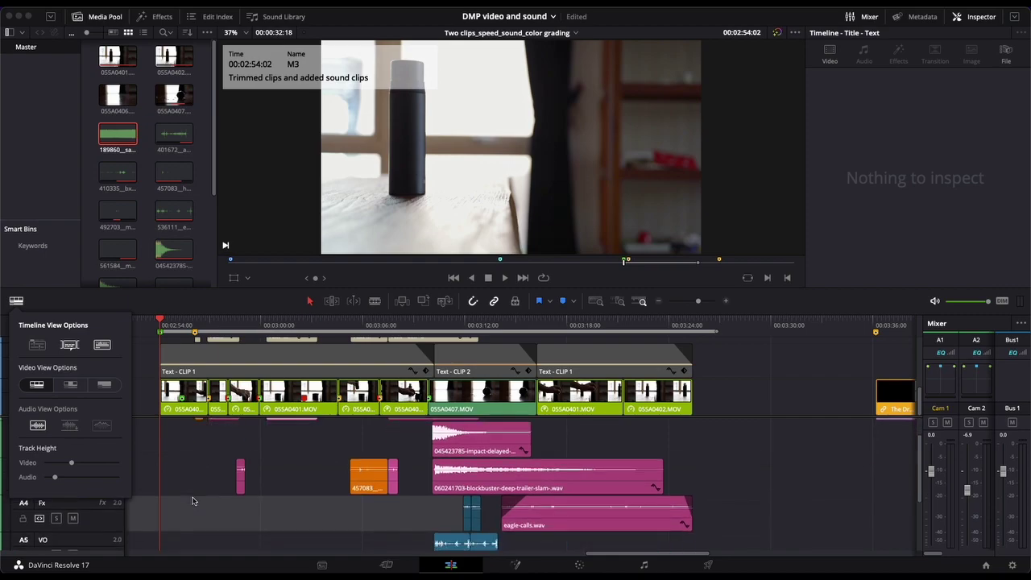
{"action": "scroll", "coordinate": [193, 501], "scroll_direction": "up", "scroll_amount": 5}
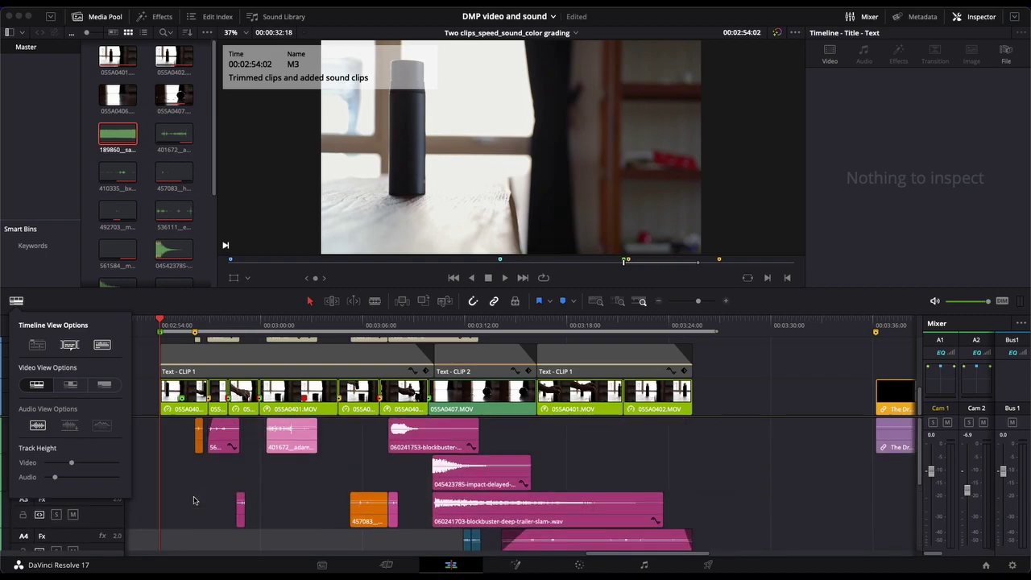
{"action": "scroll", "coordinate": [193, 500], "scroll_direction": "down", "scroll_amount": 5}
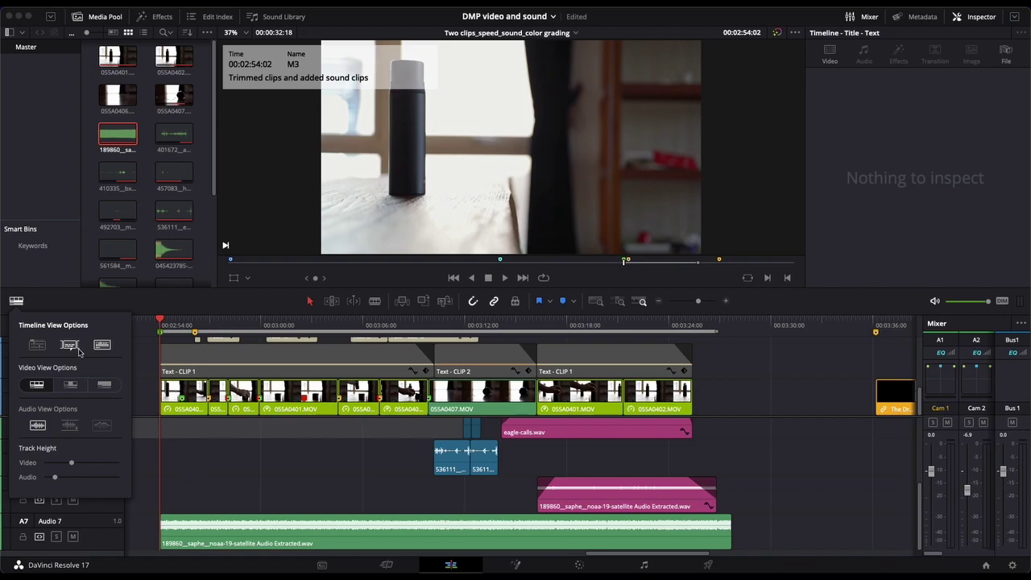
{"action": "left_click", "coordinate": [20, 322]}
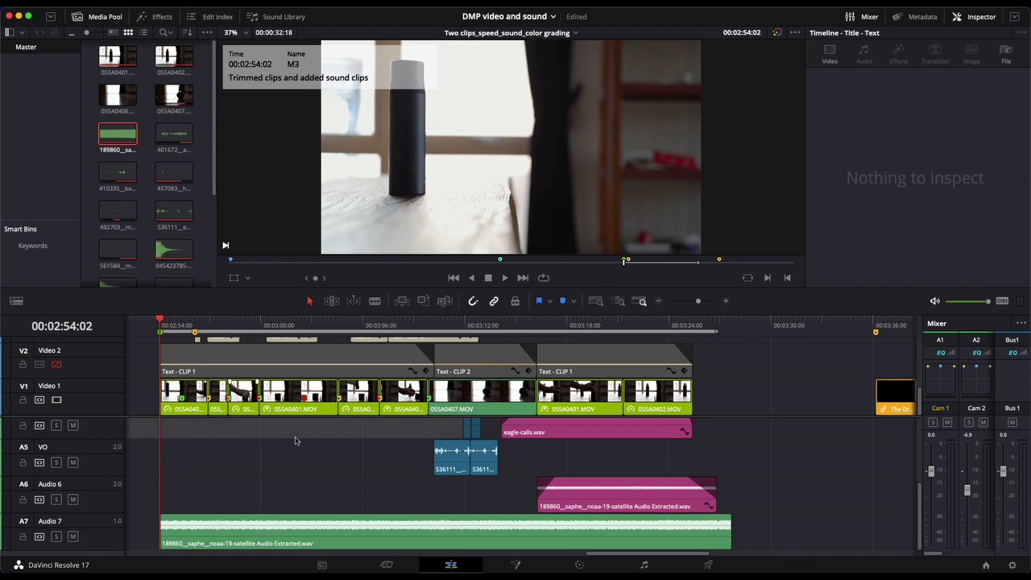
Play the timeline from about 00:03:17 and from about 00:03:12 to hear all the audio tracks together
{"action": "left_click", "coordinate": [561, 327]}
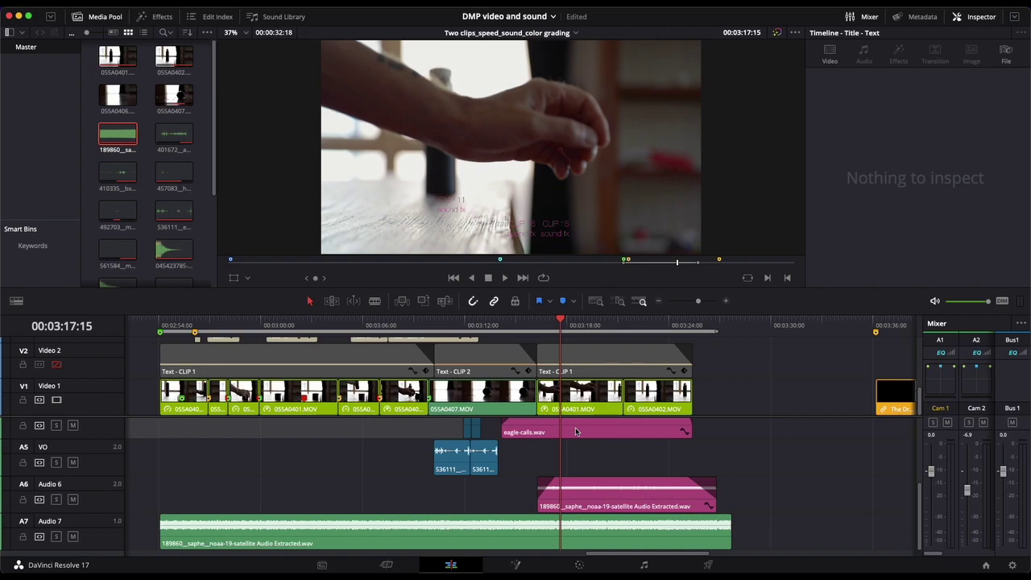
{"action": "key", "text": "space"}
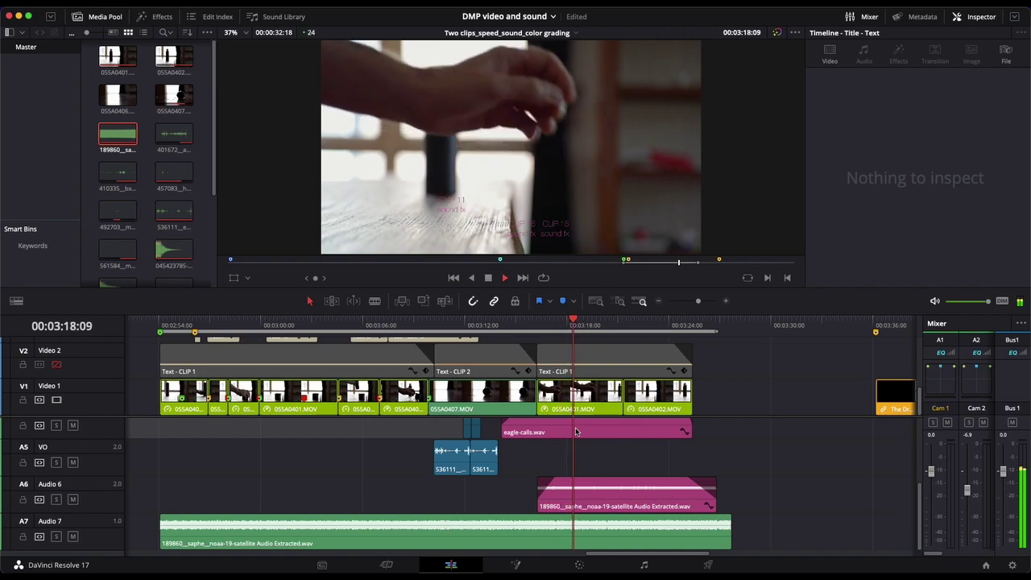
{"action": "left_click", "coordinate": [479, 326]}
{"action": "key", "text": "space"}
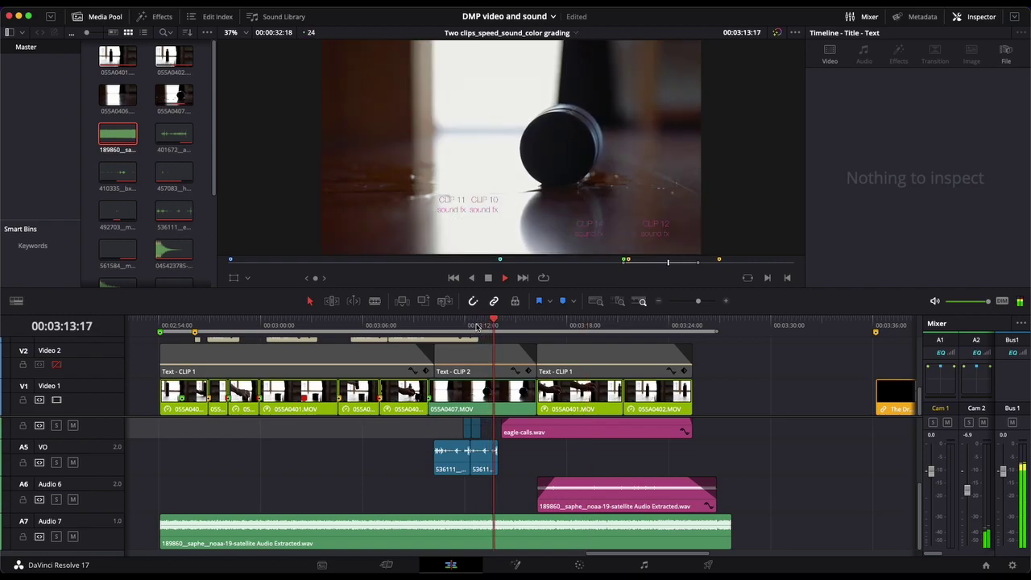
{"action": "key", "text": "space"}
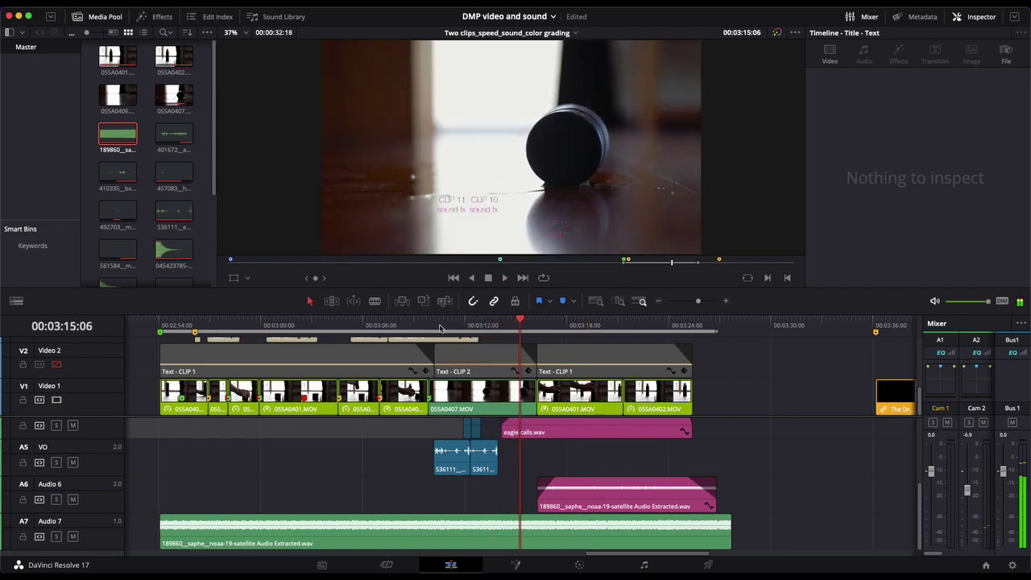
{"action": "left_click", "coordinate": [466, 326]}
{"action": "key", "text": "space"}
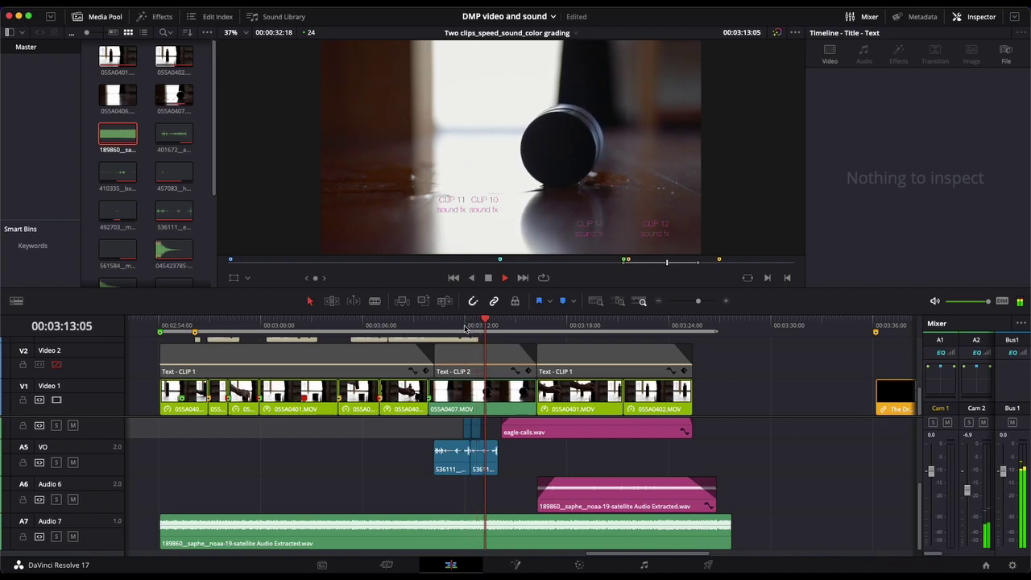
{"action": "key", "text": "space"}
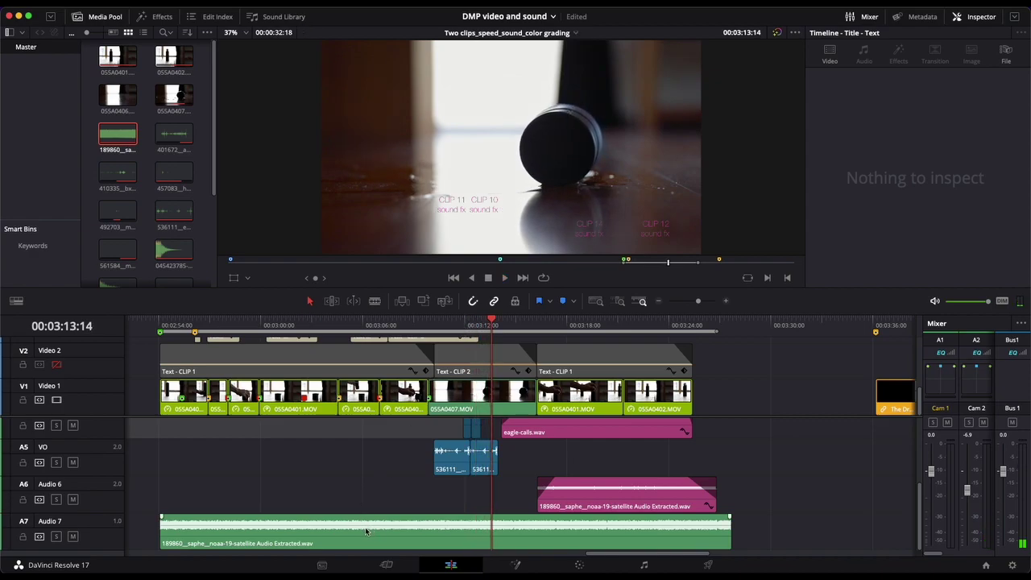
Solo track A7 to hear the satellite audio on its own, and turn the solo off again
{"action": "left_click", "coordinate": [55, 537]}
{"action": "key", "text": "space"}
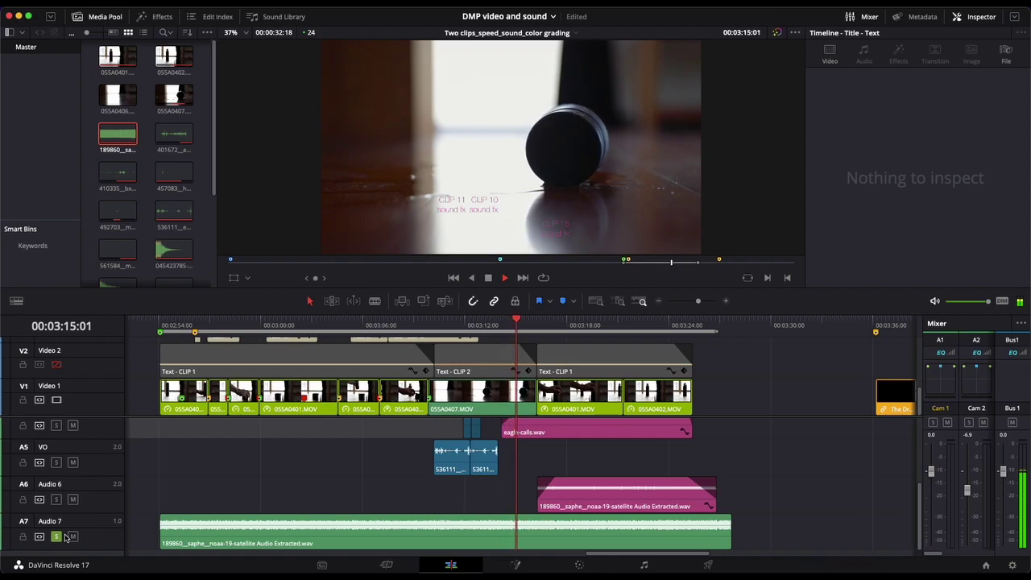
{"action": "key", "text": "space"}
{"action": "left_click", "coordinate": [54, 537]}
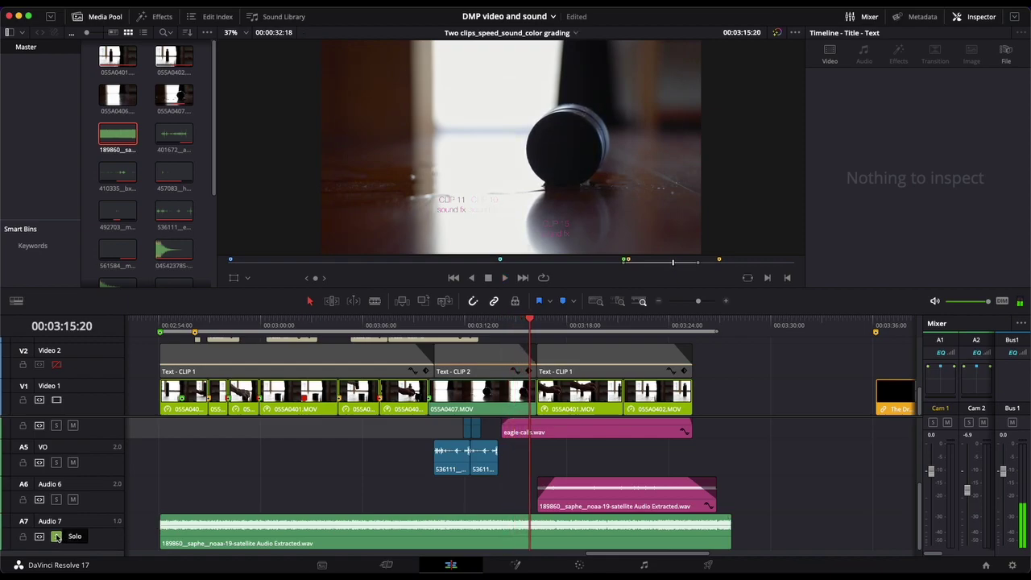
Solo the VO track A5 to hear the water-drop clip from 00:03:10:05, and replay that section with all tracks audible
{"action": "left_click", "coordinate": [435, 327]}
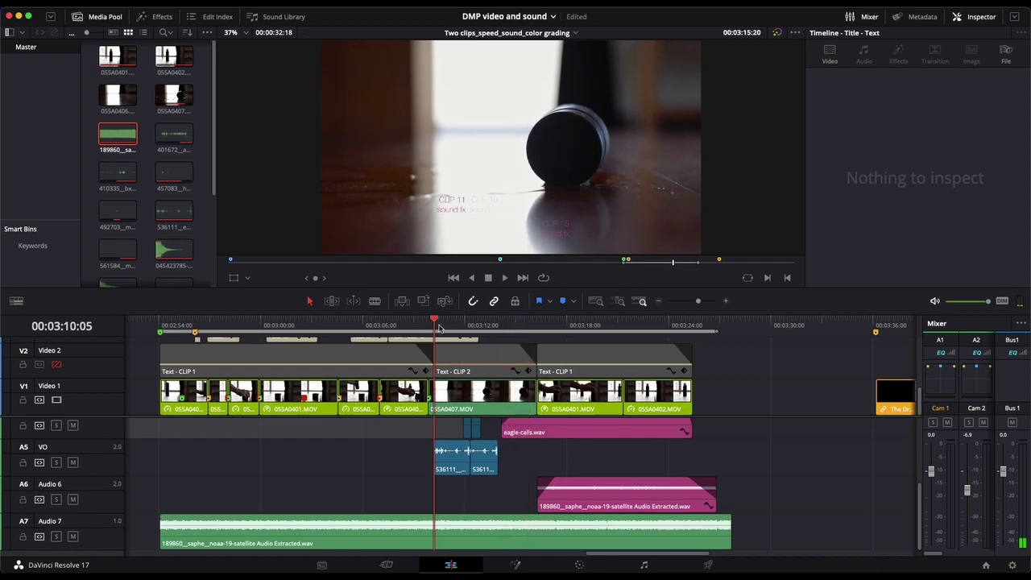
{"action": "left_click", "coordinate": [448, 461]}
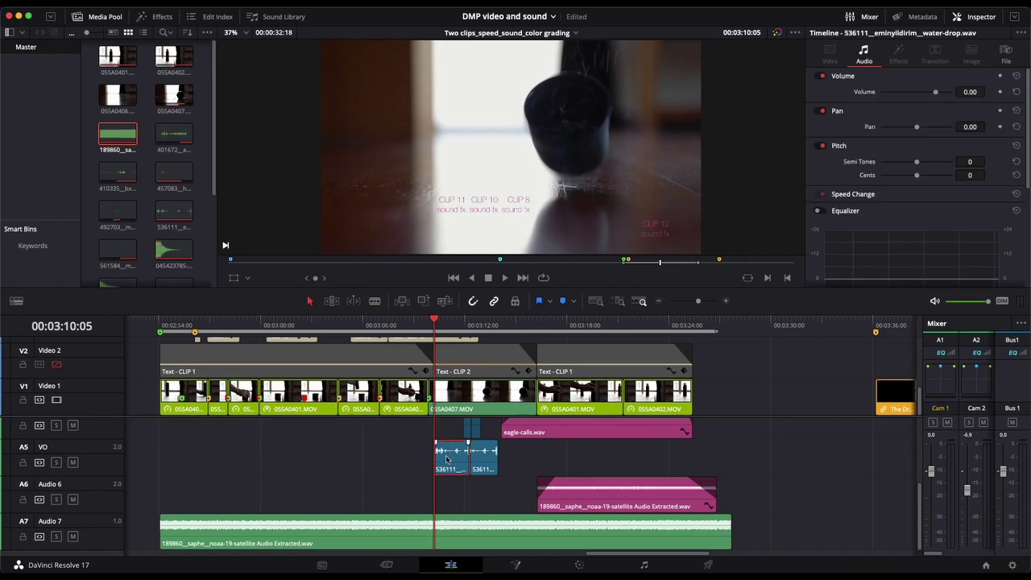
{"action": "left_click", "coordinate": [55, 462]}
{"action": "key", "text": "space"}
{"action": "key", "text": "space"}
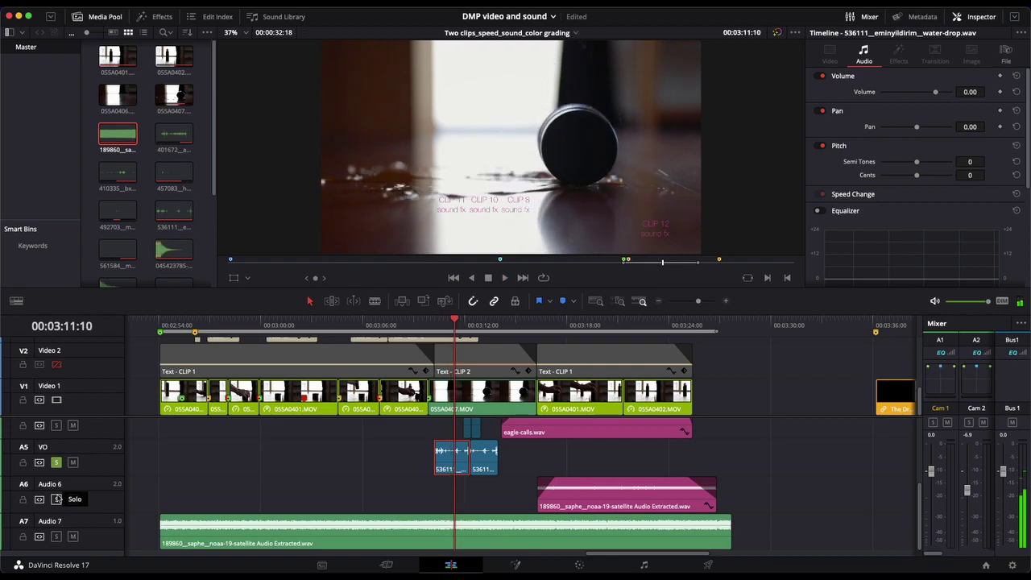
{"action": "left_click", "coordinate": [56, 462]}
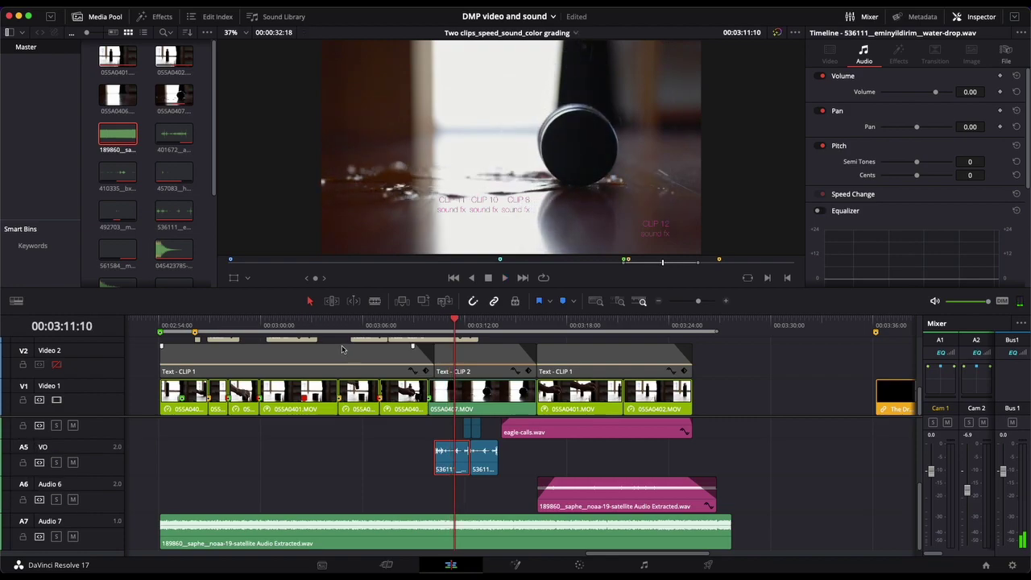
{"action": "left_click", "coordinate": [433, 324]}
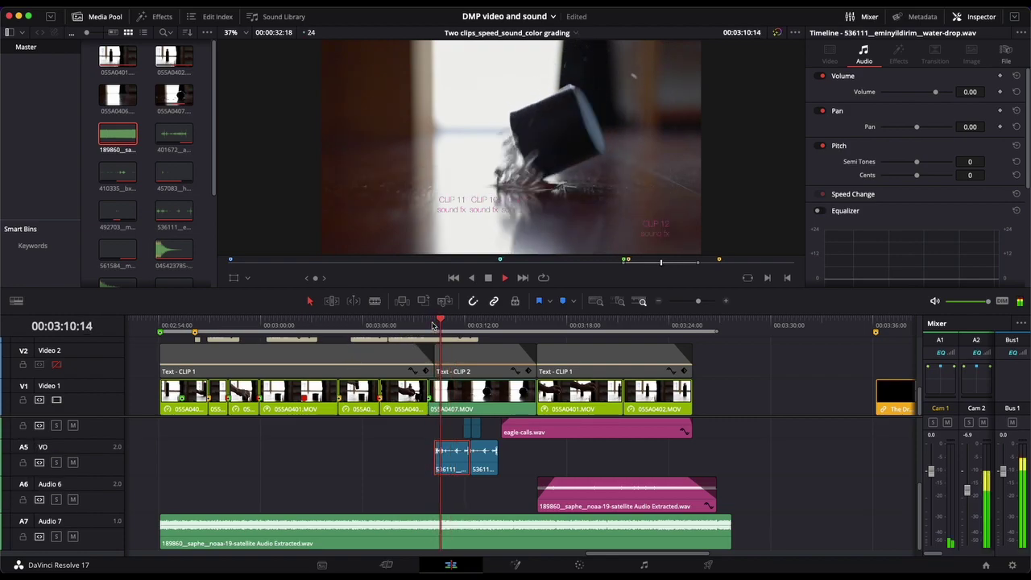
{"action": "key", "text": "space"}
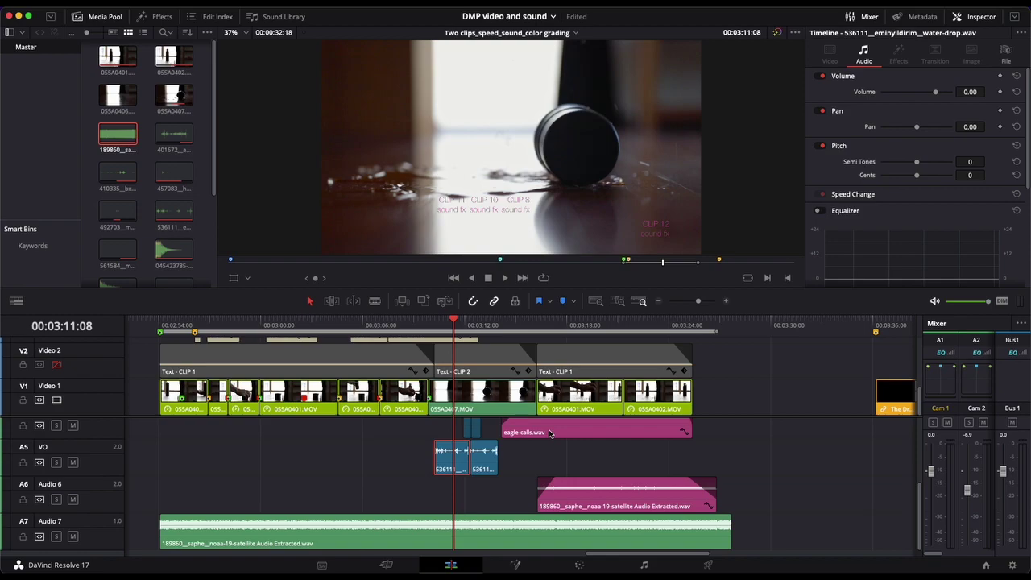
Examine how the sound clips are arranged across the audio tracks beneath the video clips
{"action": "scroll", "coordinate": [385, 458], "scroll_direction": "up", "scroll_amount": 3}
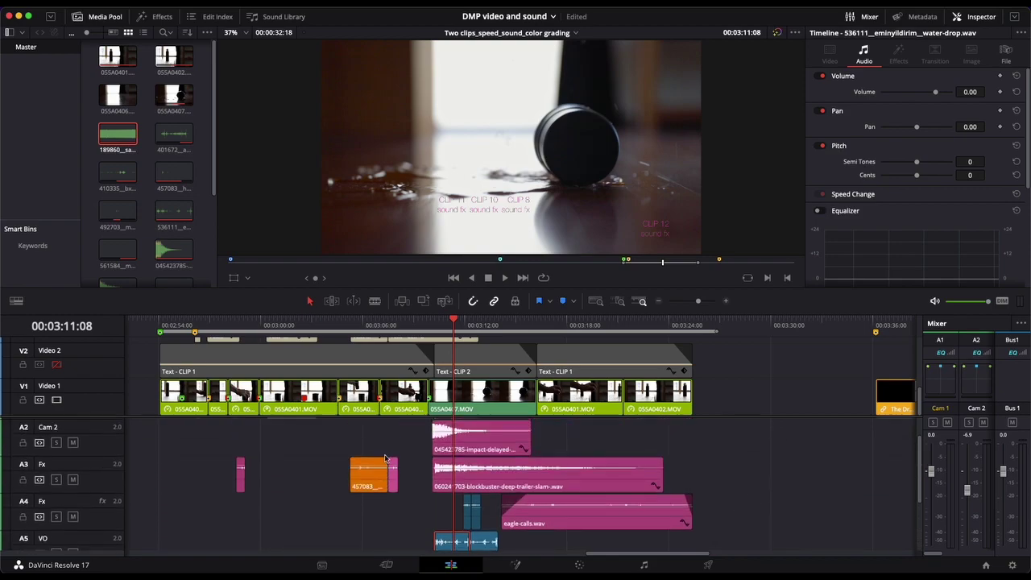
{"action": "scroll", "coordinate": [386, 458], "scroll_direction": "down", "scroll_amount": 3}
{"action": "scroll", "coordinate": [385, 458], "scroll_direction": "up", "scroll_amount": 3}
{"action": "scroll", "coordinate": [386, 459], "scroll_direction": "left", "scroll_amount": 1}
{"action": "scroll", "coordinate": [383, 459], "scroll_direction": "down", "scroll_amount": 3}
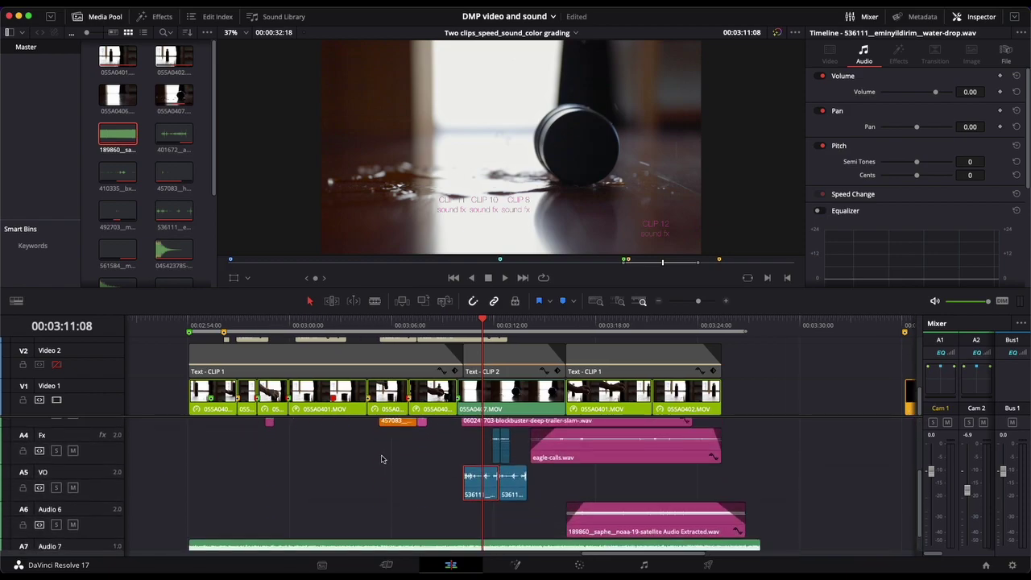
{"action": "scroll", "coordinate": [382, 459], "scroll_direction": "right", "scroll_amount": 2}
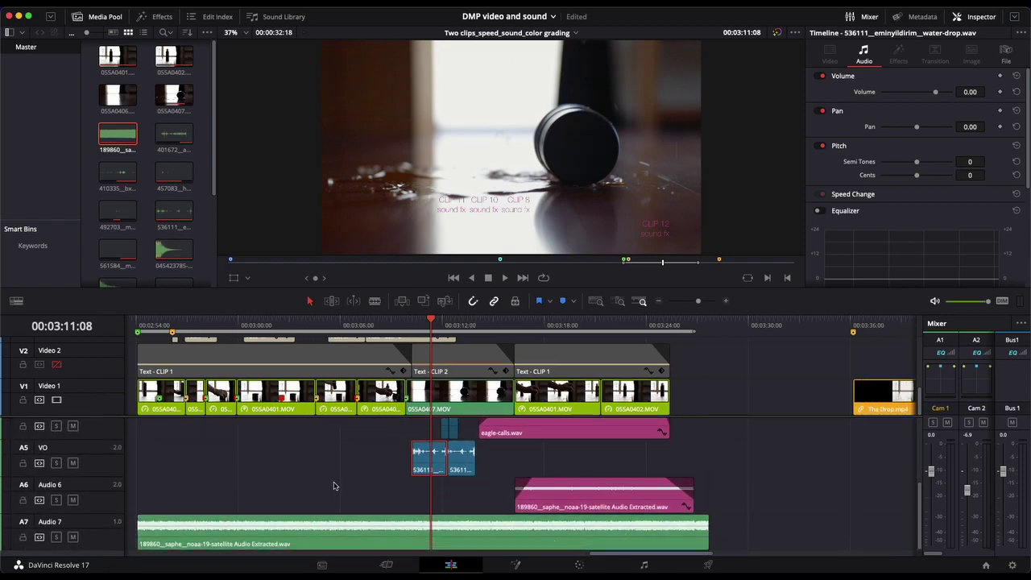
{"action": "scroll", "coordinate": [334, 483], "scroll_direction": "left", "scroll_amount": 10}
{"action": "scroll", "coordinate": [333, 483], "scroll_direction": "right", "scroll_amount": 5}
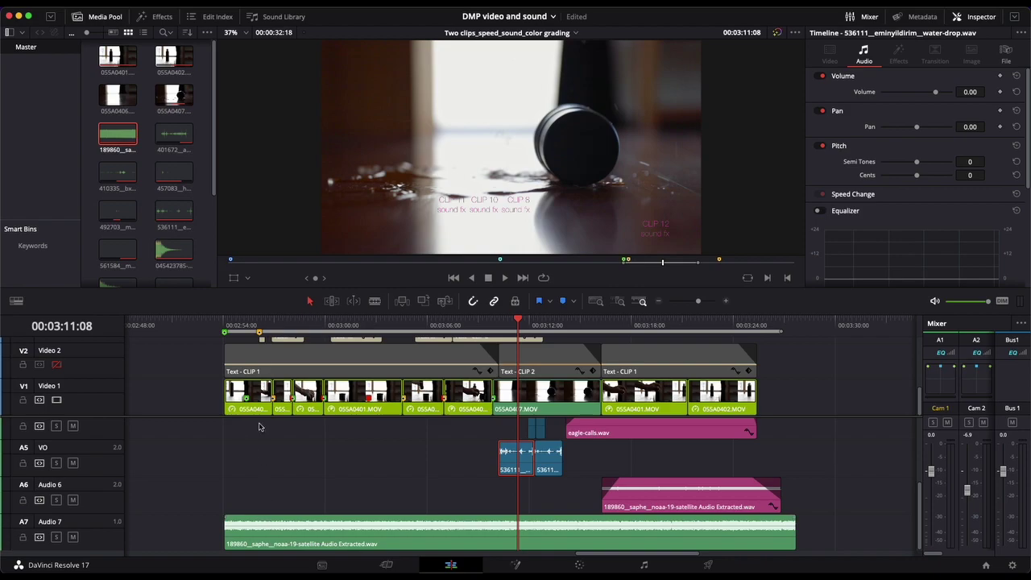
Place the playhead at 00:02:55:09 and increase the height of audio track A7
{"action": "left_click", "coordinate": [241, 326]}
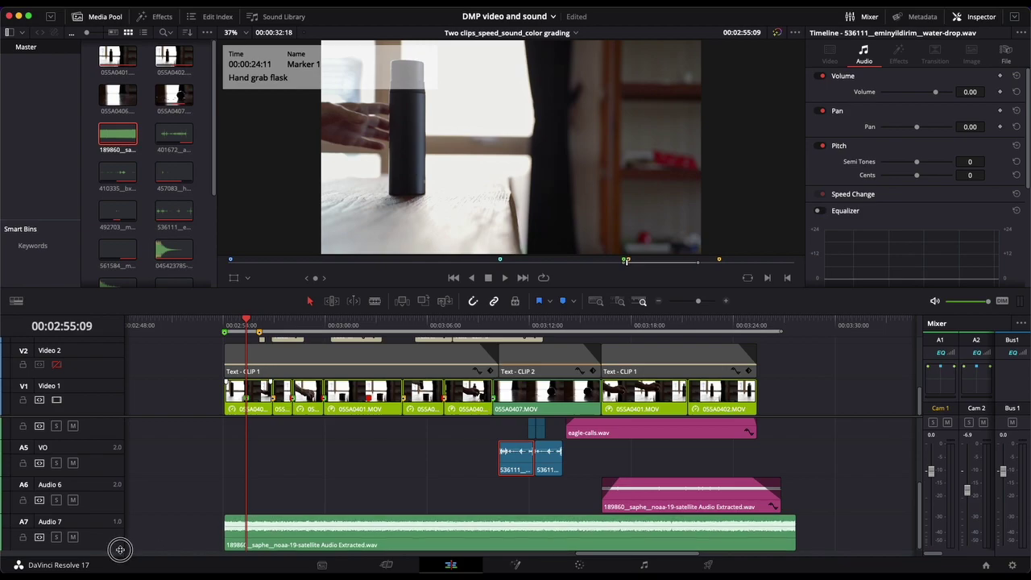
{"action": "scroll", "coordinate": [151, 531], "scroll_direction": "down", "scroll_amount": 1}
{"action": "scroll", "coordinate": [151, 531], "scroll_direction": "left", "scroll_amount": 1}
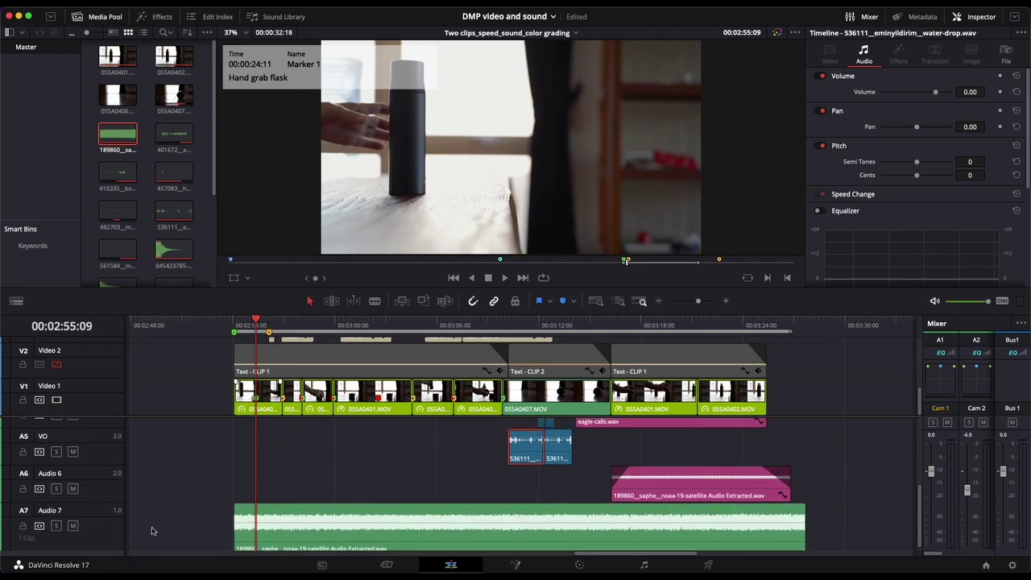
{"action": "scroll", "coordinate": [151, 531], "scroll_direction": "down", "scroll_amount": 1}
{"action": "scroll", "coordinate": [152, 531], "scroll_direction": "left", "scroll_amount": 1}
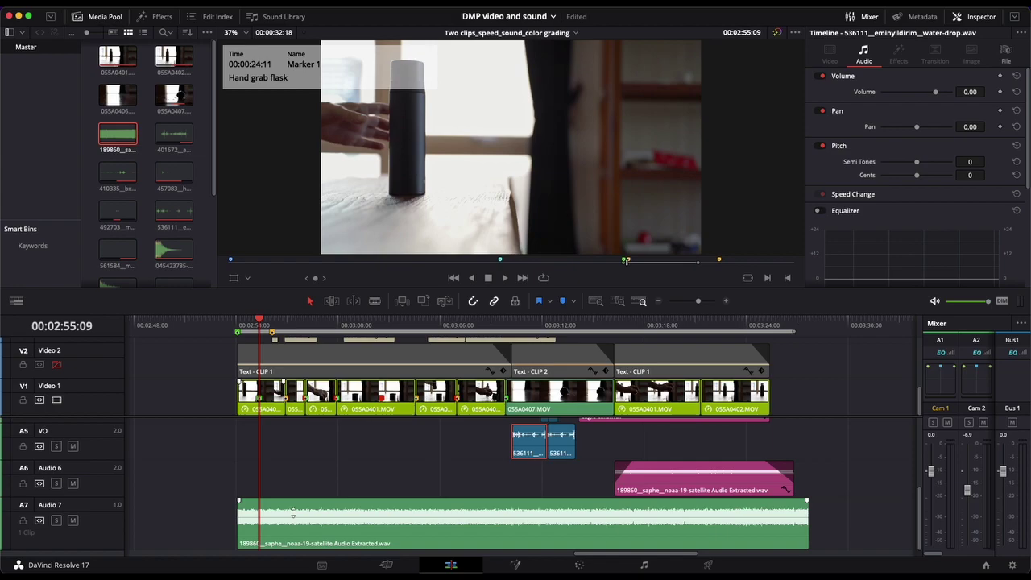
Pull the volume of the satellite clip on A7 all the way down and play the timeline
{"action": "left_click", "coordinate": [292, 512]}
{"action": "left_click_drag", "start_coordinate": [293, 513], "coordinate": [277, 547]}
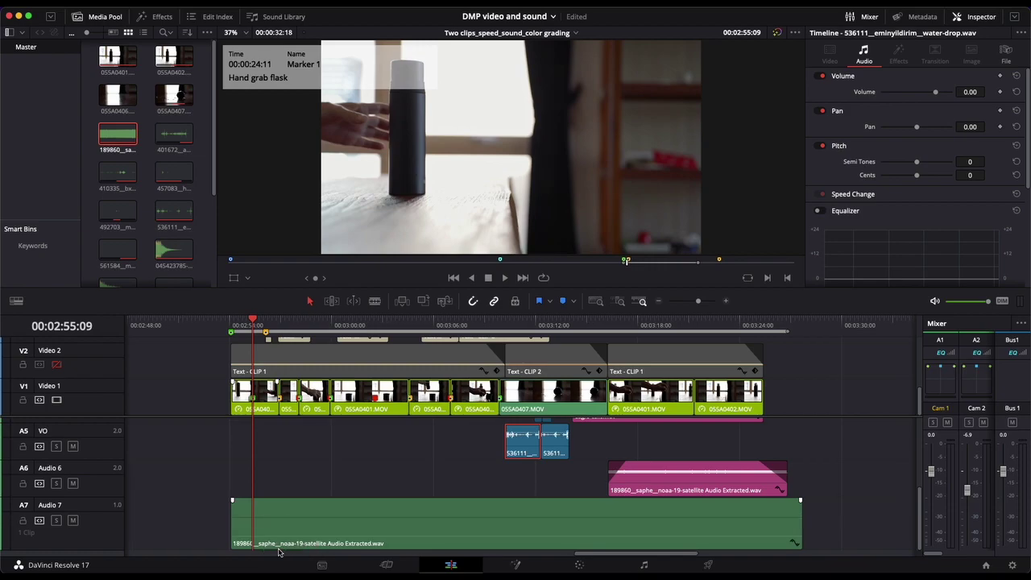
{"action": "key", "text": "space"}
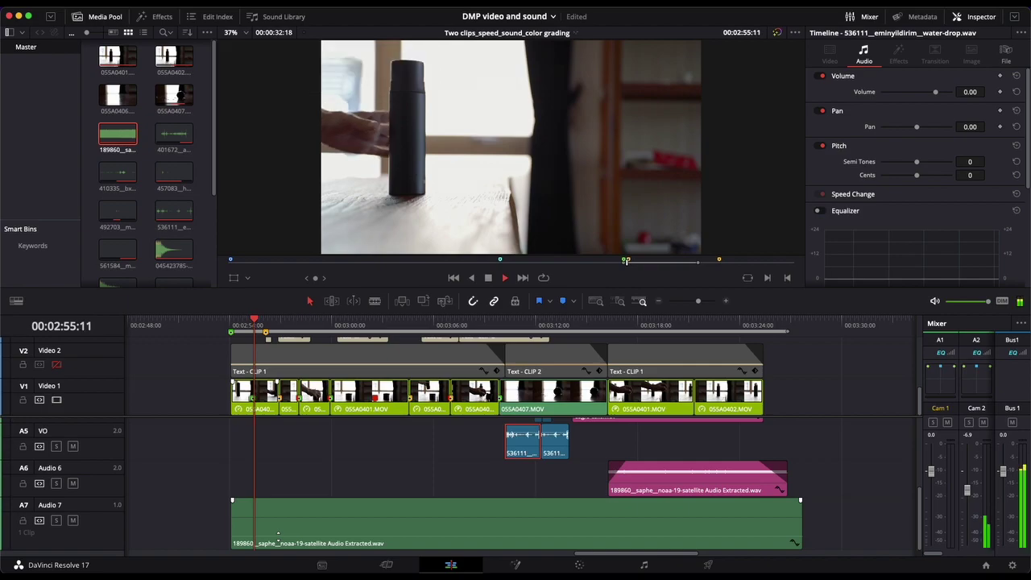
{"action": "key", "text": "space"}
Solo track A7 and play it to check the lowered satellite clip on its own
{"action": "left_click", "coordinate": [57, 520]}
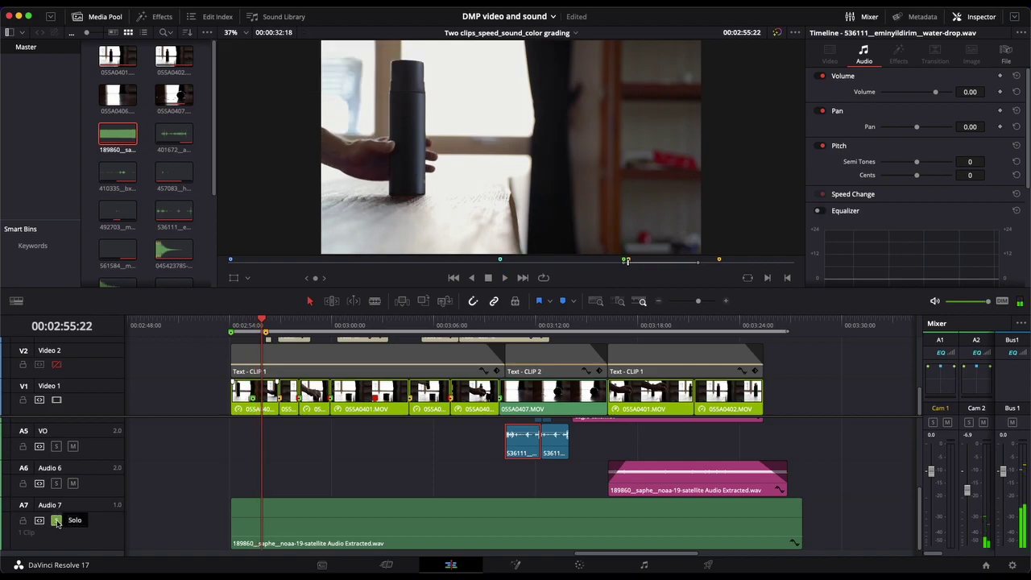
{"action": "key", "text": "space"}
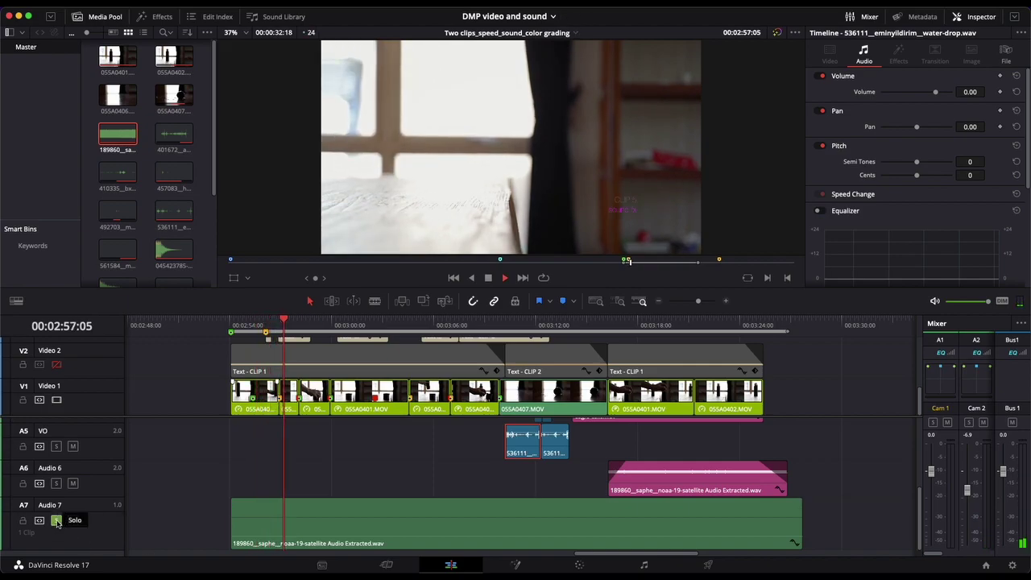
{"action": "key", "text": "space"}
Raise the satellite clip's volume on A7 back to 0 dB while the soloed track plays
{"action": "left_click", "coordinate": [304, 535]}
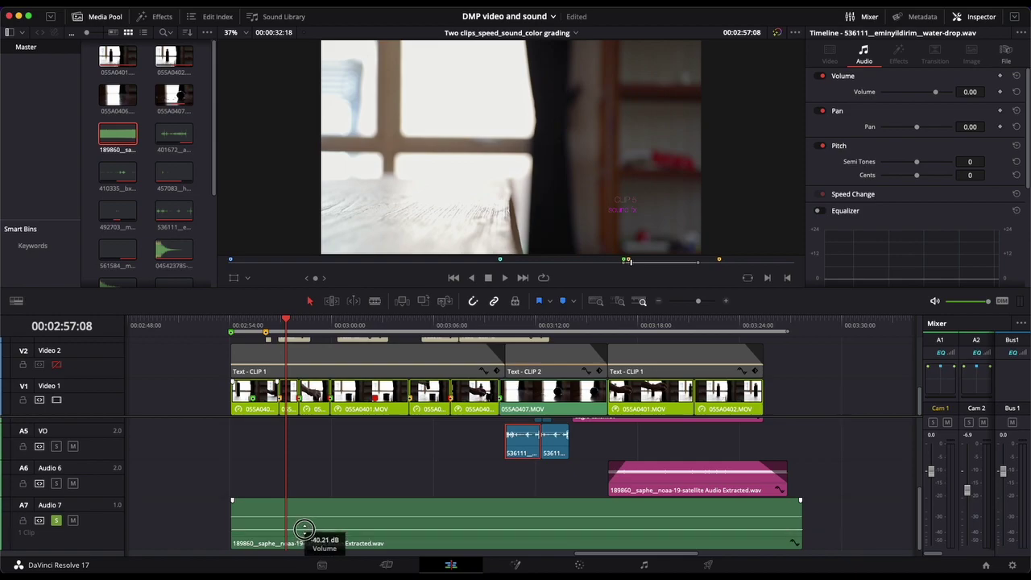
{"action": "key", "text": "space"}
{"action": "left_click_drag", "start_coordinate": [305, 531], "coordinate": [318, 516]}
{"action": "key", "text": "space"}
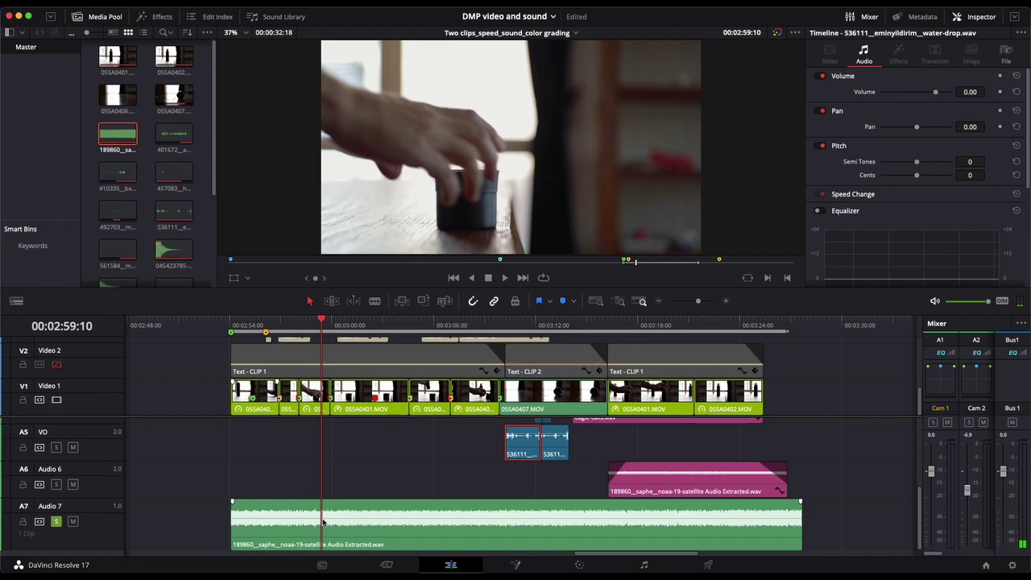
Reduce the height of track A7 and play the soloed satellite clip from 00:02:59:10
{"action": "scroll", "coordinate": [322, 522], "scroll_direction": "up", "scroll_amount": 3}
{"action": "scroll", "coordinate": [322, 522], "scroll_direction": "down", "scroll_amount": 2}
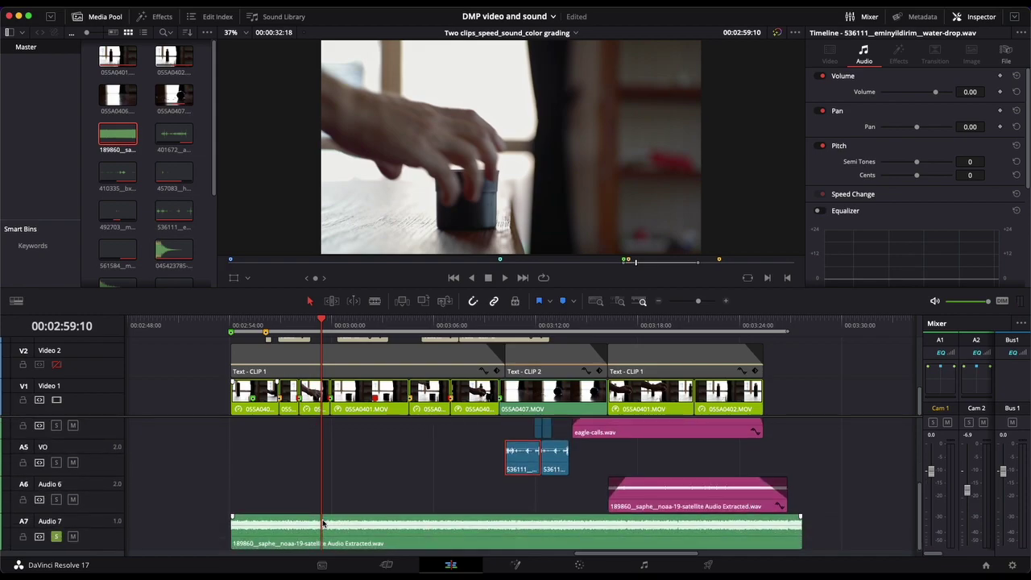
{"action": "key", "text": "super+s"}
{"action": "key", "text": "space"}
{"action": "key", "text": "space"}
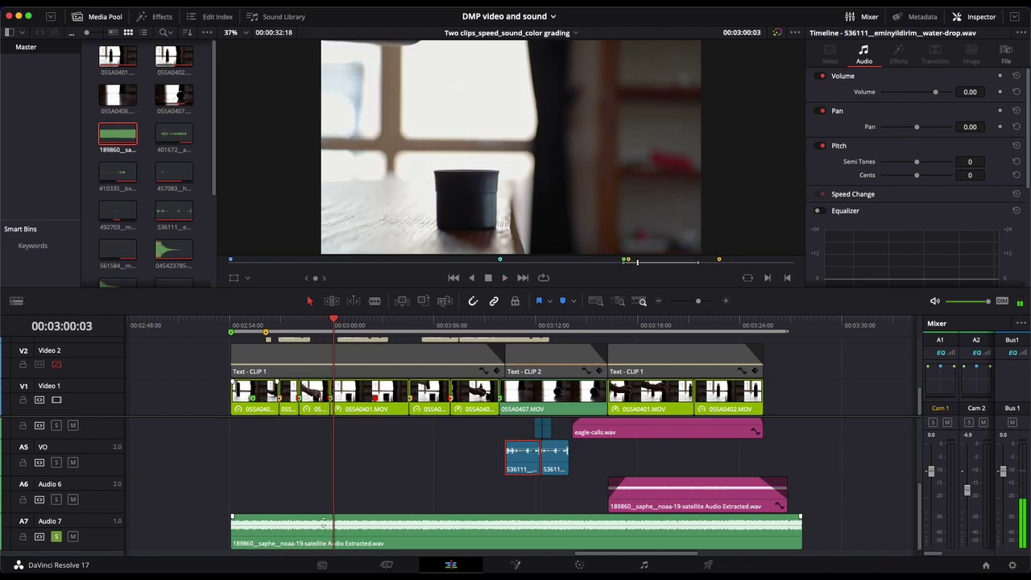
Lower the satellite clip's volume on A7 slightly, to just below -3.66 dB
{"action": "mouse_move", "coordinate": [322, 522]}
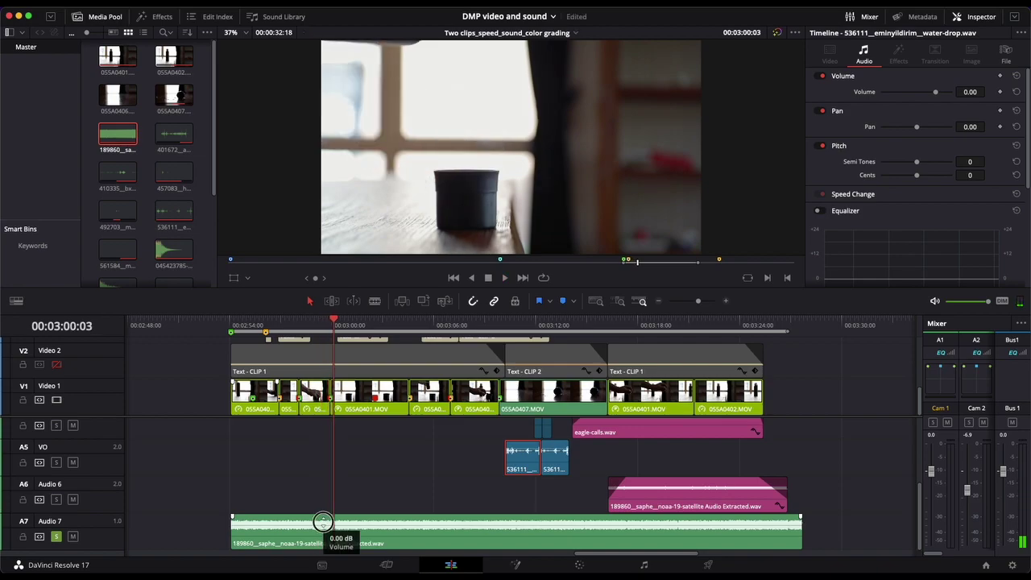
{"action": "left_click_drag", "start_coordinate": [322, 522], "coordinate": [323, 523]}
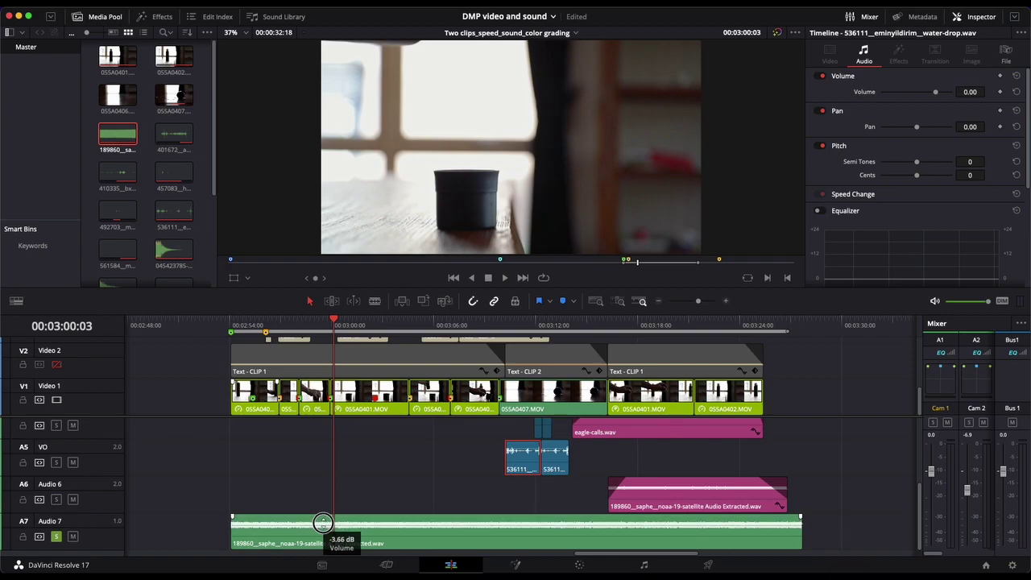
{"action": "left_click_drag", "start_coordinate": [323, 523], "coordinate": [323, 524]}
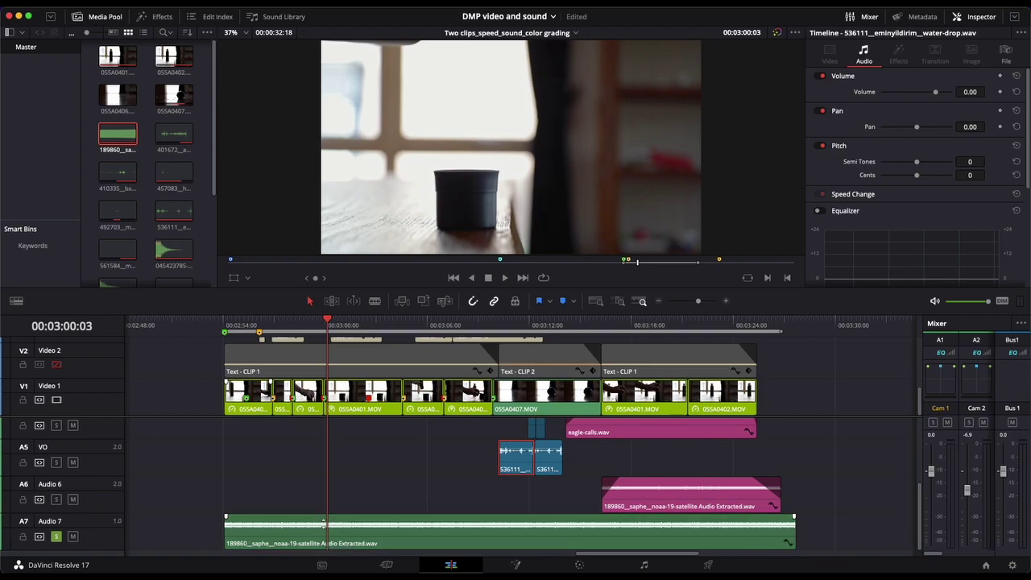
Play soloed track A7 from 00:02:53:06, just before the satellite clip begins, to hear its start
{"action": "scroll", "coordinate": [321, 525], "scroll_direction": "right", "scroll_amount": 2}
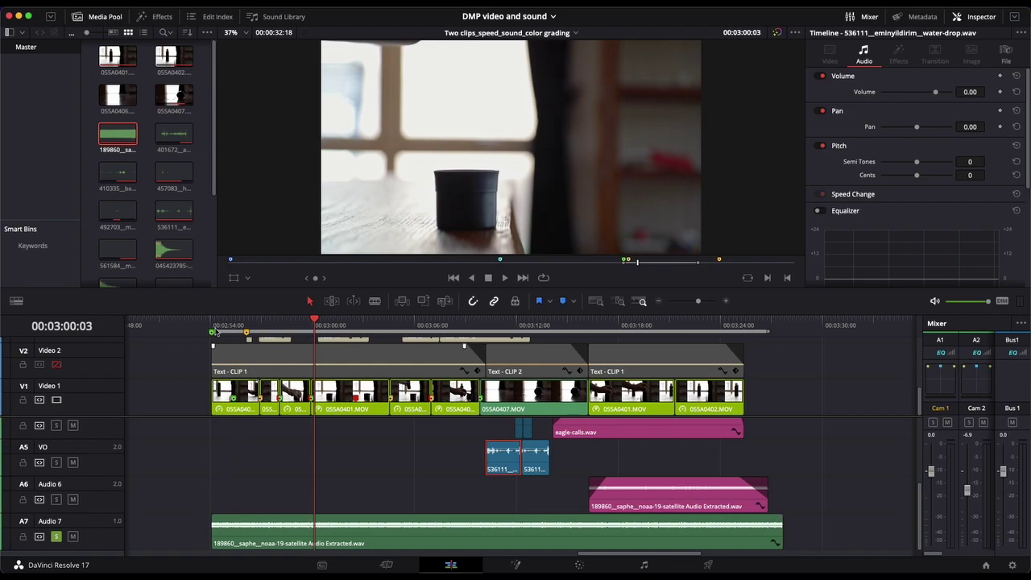
{"action": "left_click", "coordinate": [197, 326]}
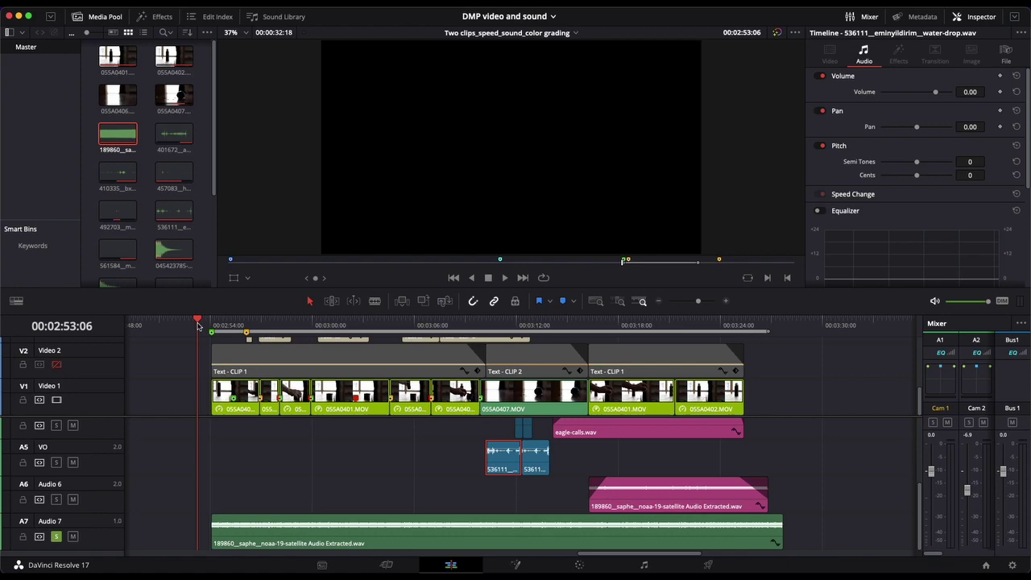
{"action": "key", "text": "space"}
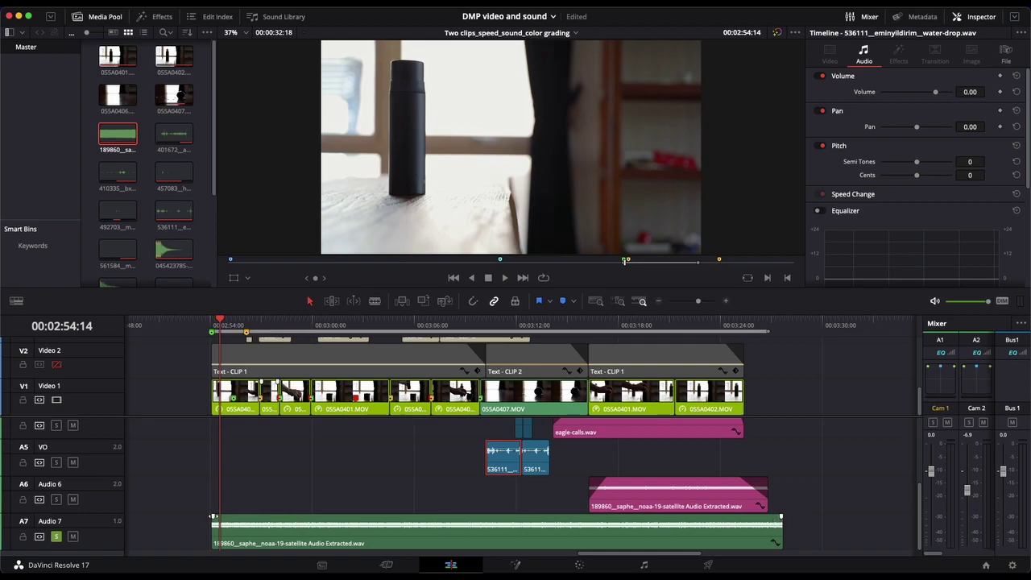
Add a short fade-in at the start of the satellite clip on A7 and play across it
{"action": "left_click_drag", "start_coordinate": [213, 516], "coordinate": [241, 517]}
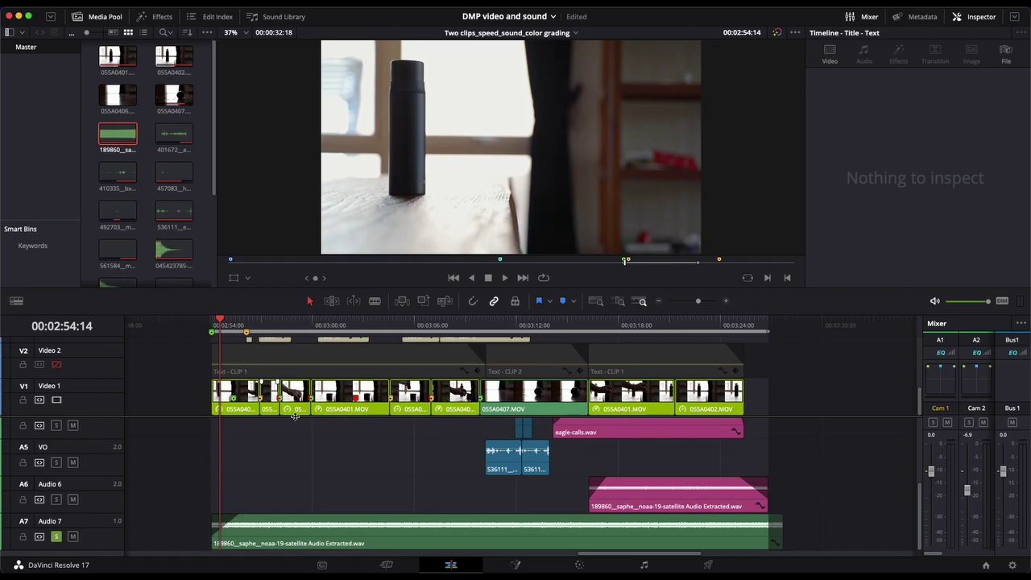
{"action": "left_click", "coordinate": [198, 325]}
{"action": "key", "text": "space"}
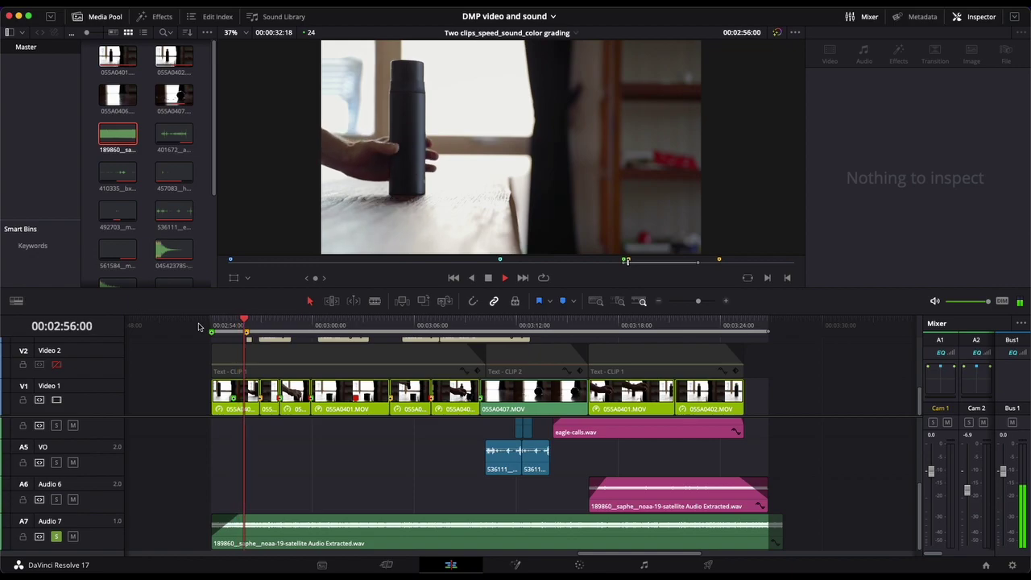
{"action": "key", "text": "space"}
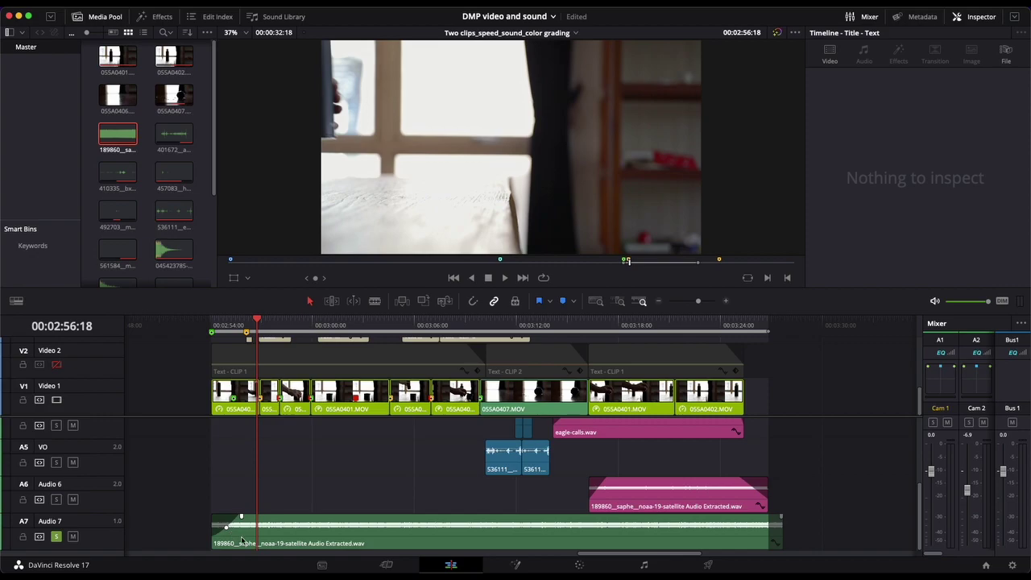
Duplicate 055A0407.MOV into the empty part of Video 1 at about 00:03:27, and copy 055A0402.MOV onto Video 2 above its later part
{"action": "key", "text": "ctrl+s"}
{"action": "scroll", "coordinate": [263, 512], "scroll_direction": "right", "scroll_amount": 6}
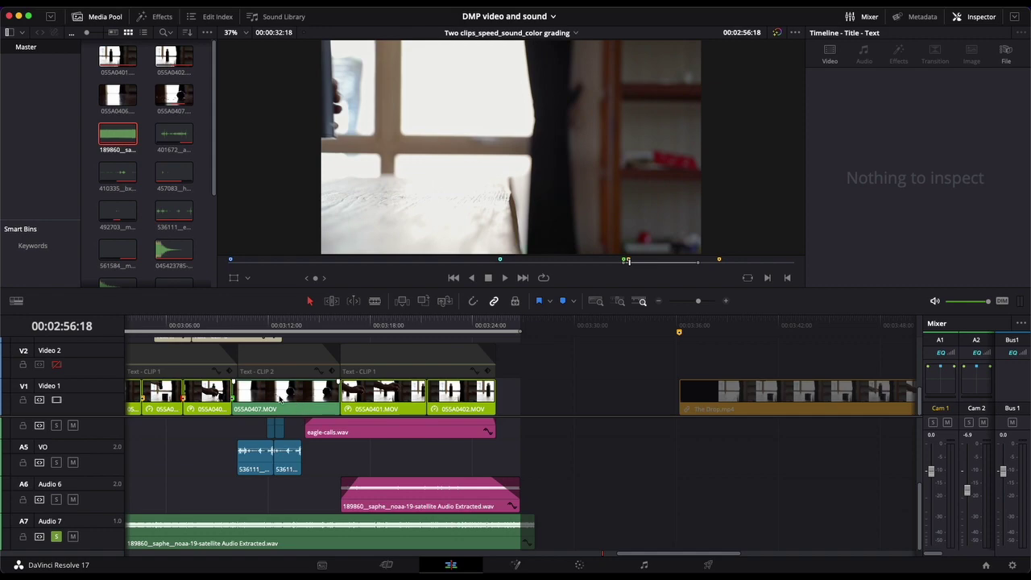
{"action": "left_click", "coordinate": [280, 398]}
{"action": "left_click", "coordinate": [283, 327]}
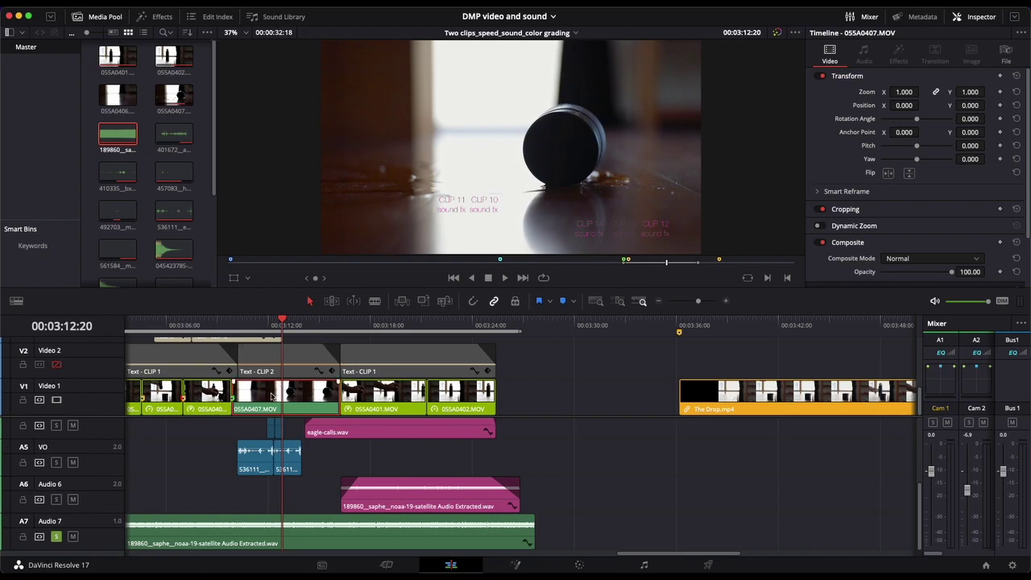
{"action": "left_click_drag", "start_coordinate": [272, 397], "coordinate": [566, 397]}
{"action": "left_click_drag", "start_coordinate": [456, 403], "coordinate": [594, 372]}
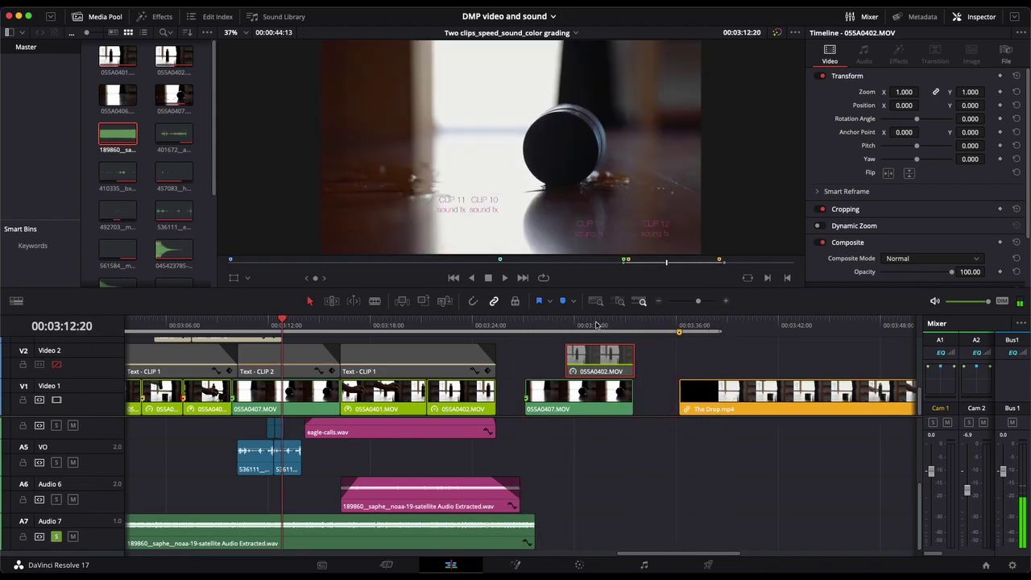
Play the duplicated clips from 00:03:27:12 with track Video 2 disabled
{"action": "left_click", "coordinate": [552, 327]}
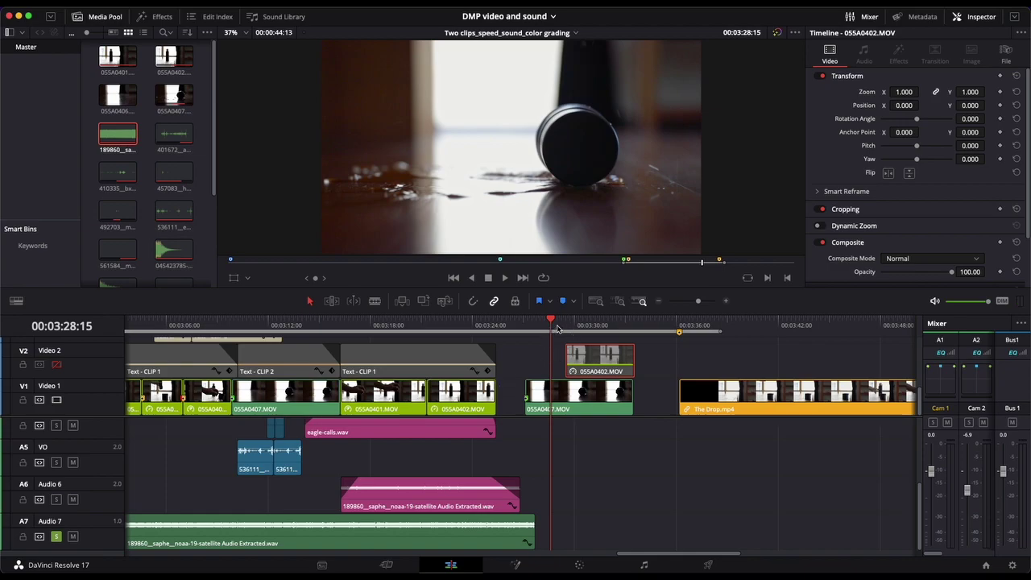
{"action": "left_click", "coordinate": [533, 326]}
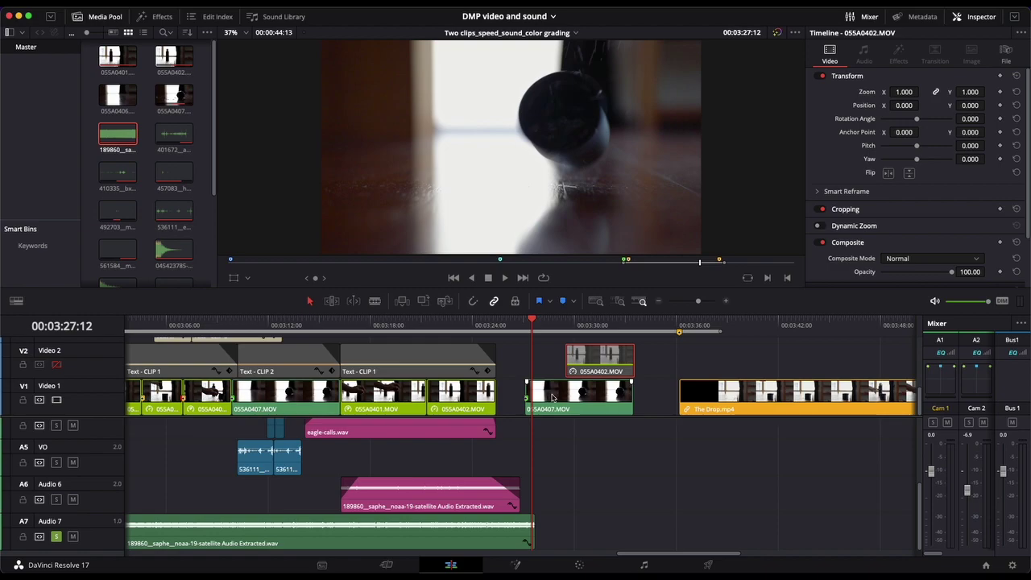
{"action": "key", "text": "space"}
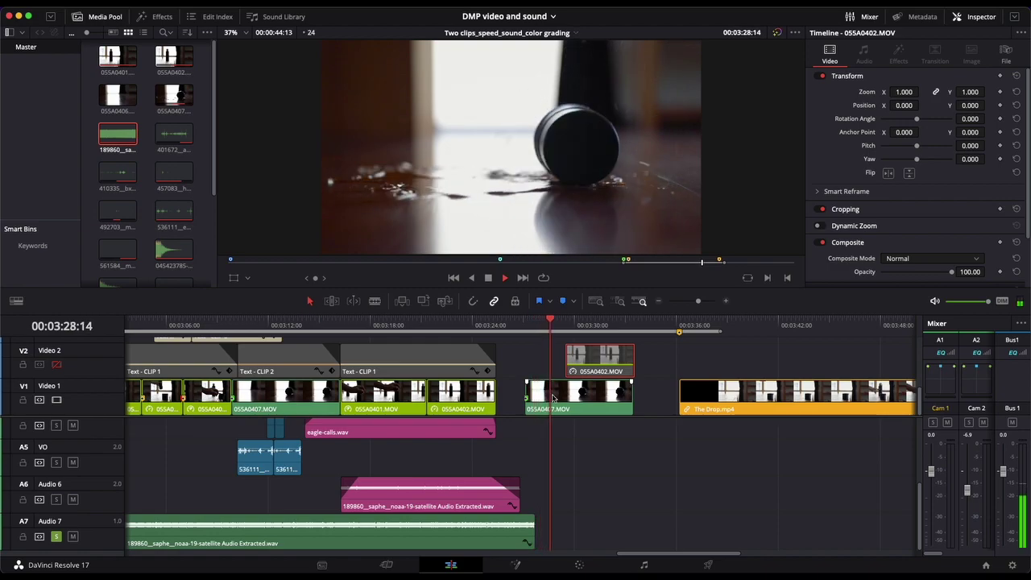
{"action": "key", "text": "space"}
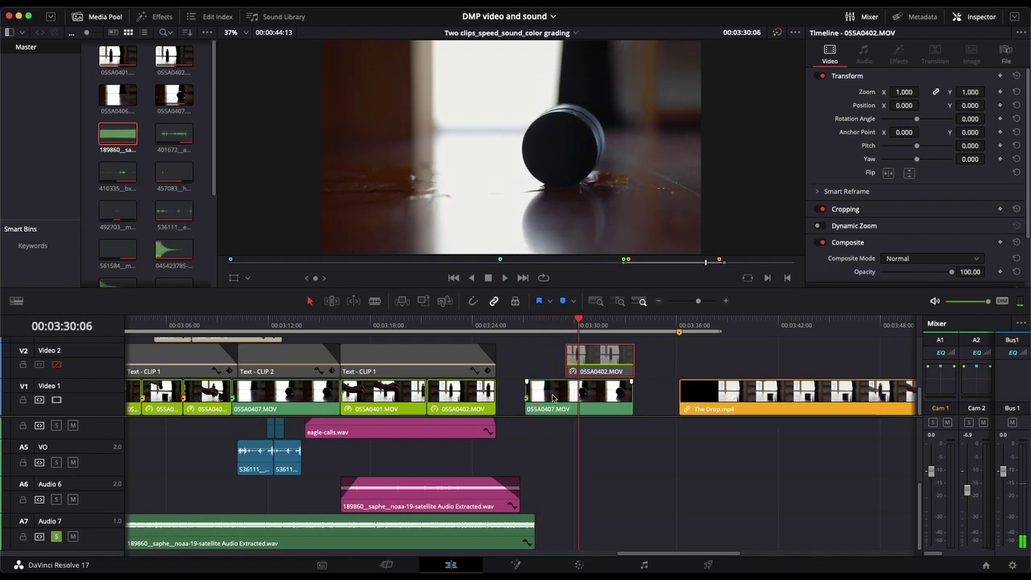
Enable track Video 2 and play from 00:03:28:05 into the part where the two duplicated clips overlap
{"action": "left_click", "coordinate": [56, 364]}
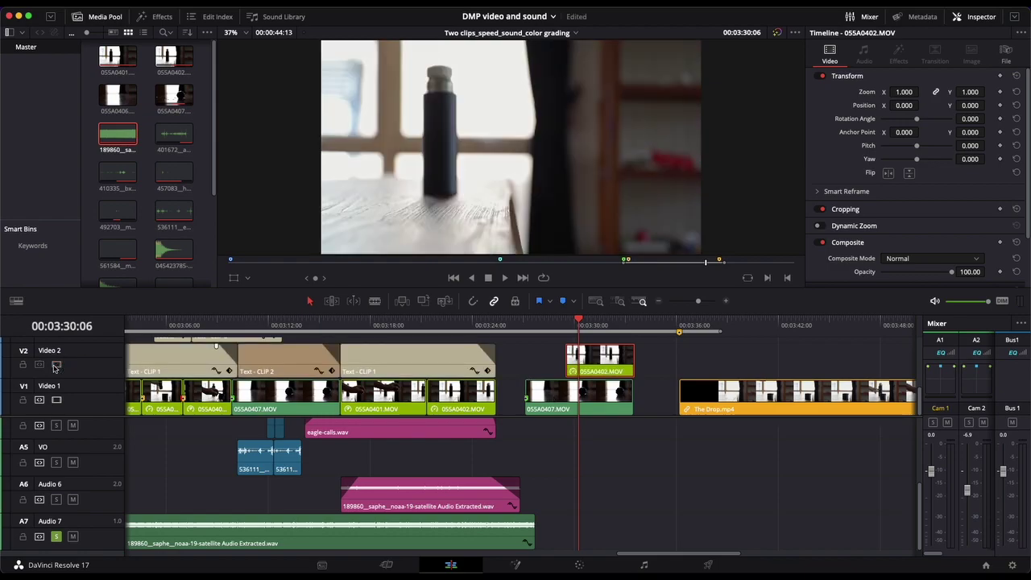
{"action": "left_click", "coordinate": [539, 324]}
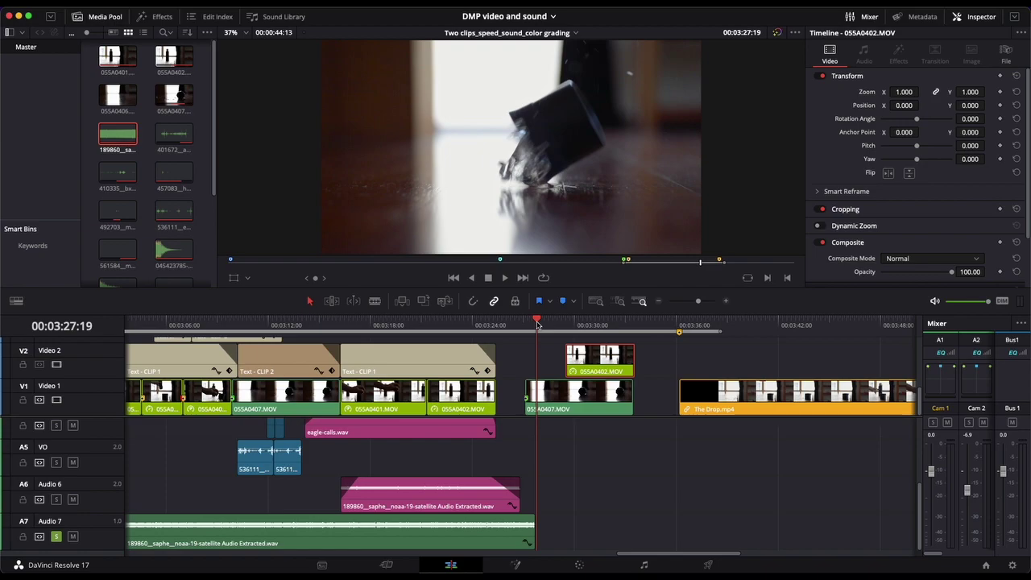
{"action": "left_click_drag", "start_coordinate": [539, 324], "coordinate": [545, 324]}
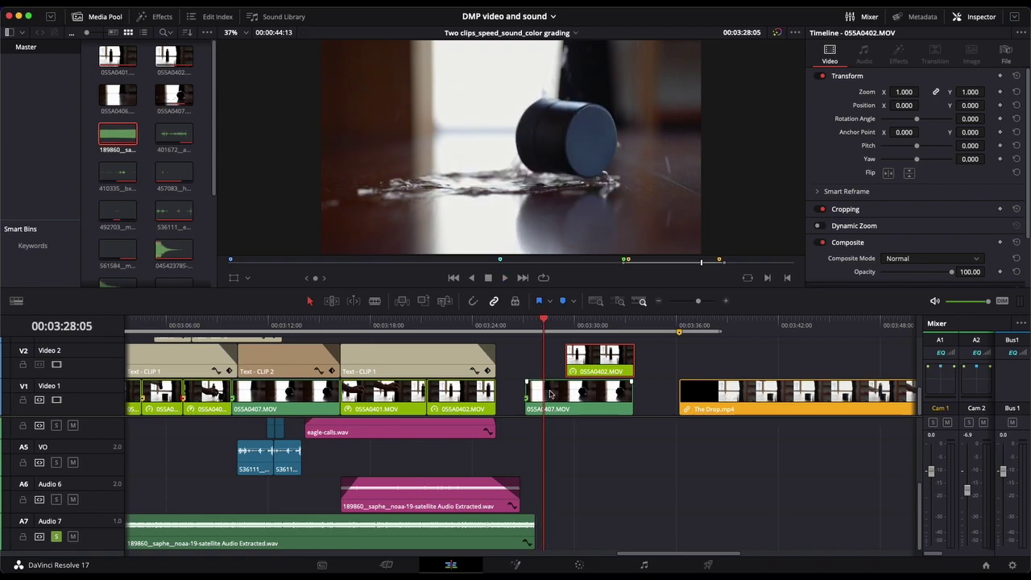
{"action": "key", "text": "space"}
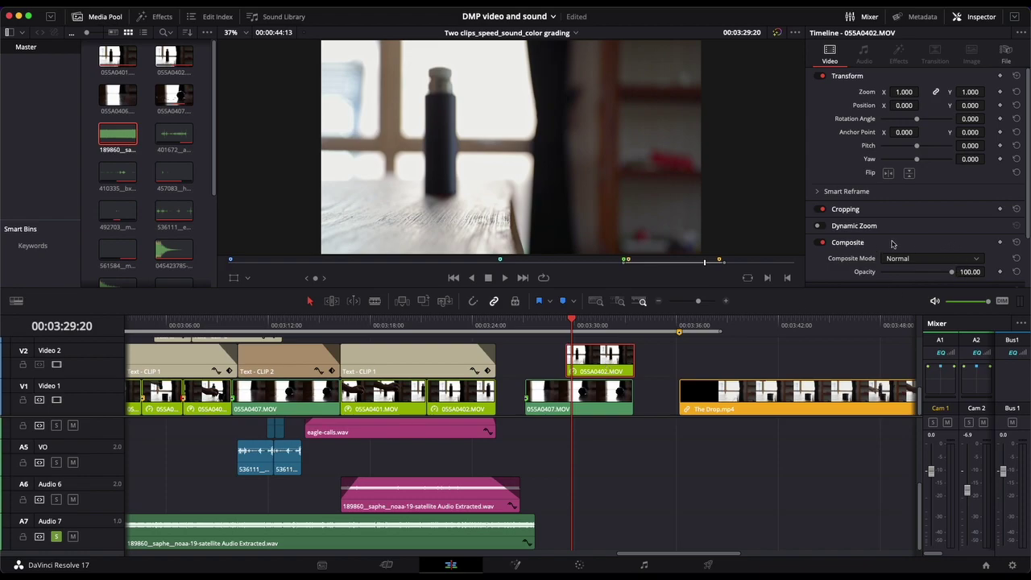
Hide the Mixer, and toggle the Inspector off and on so that it stays open
{"action": "left_click", "coordinate": [977, 18]}
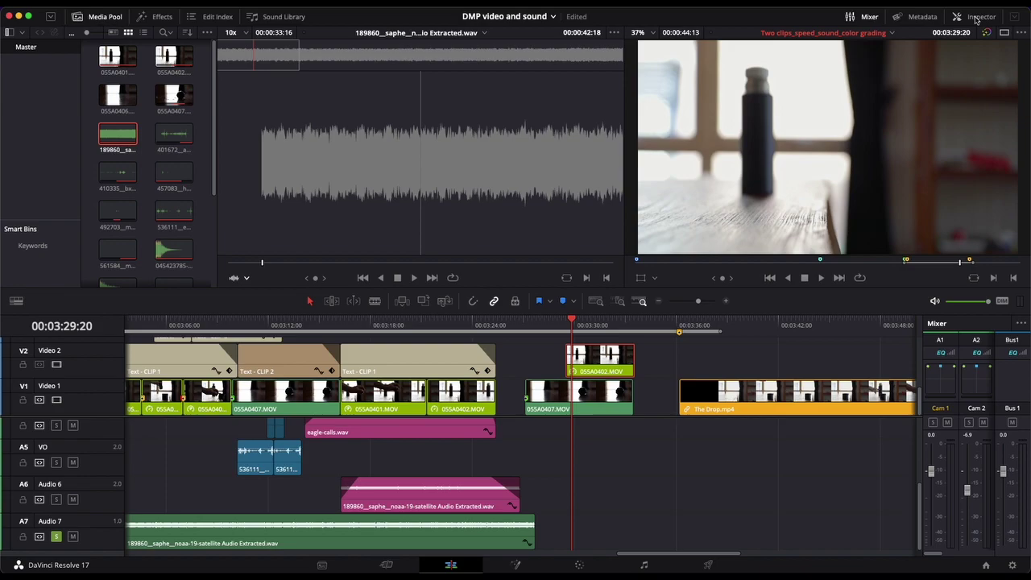
{"action": "left_click", "coordinate": [977, 18]}
{"action": "left_click", "coordinate": [864, 18]}
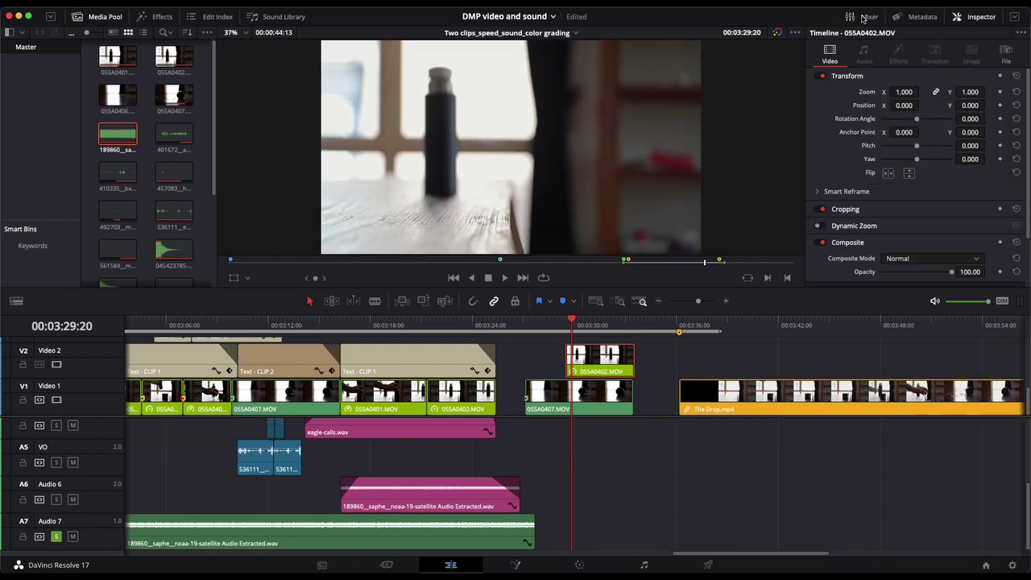
{"action": "left_click", "coordinate": [980, 17]}
{"action": "left_click", "coordinate": [981, 19]}
Set the opacity of the 055A0402.MOV copy on Video 2 to 44.27 and play the overlap
{"action": "left_click_drag", "start_coordinate": [952, 273], "coordinate": [913, 274]}
{"action": "key", "text": "space"}
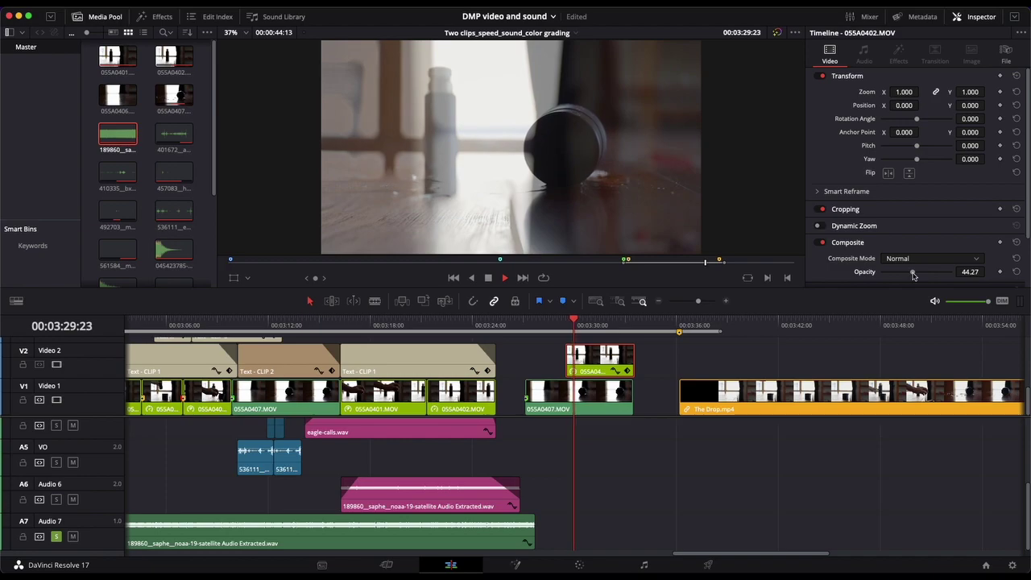
{"action": "key", "text": "space"}
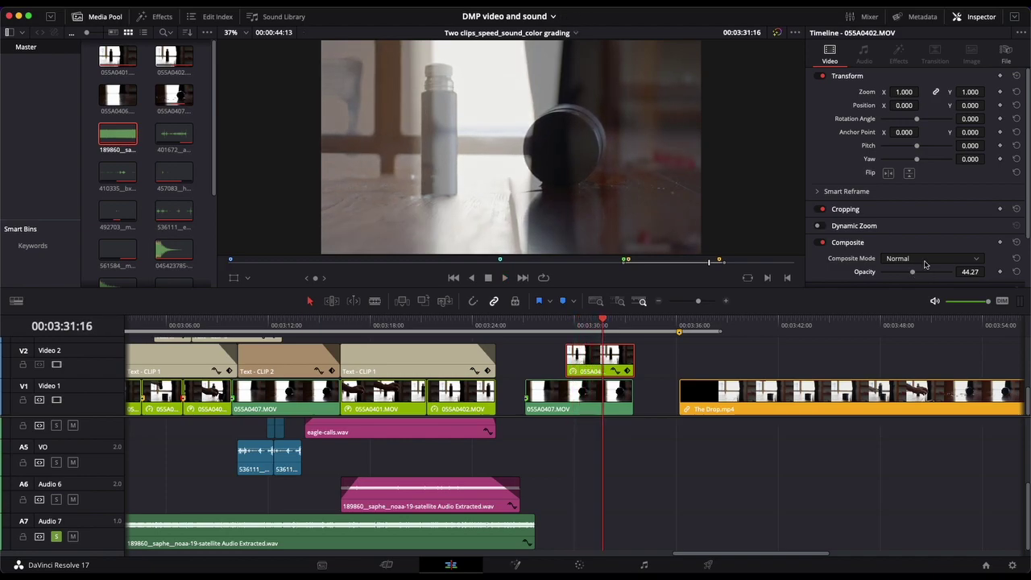
Look at the composite modes for the 055A0402.MOV copy on Video 2, and play the overlap with the mode left at Normal
{"action": "left_click", "coordinate": [925, 259]}
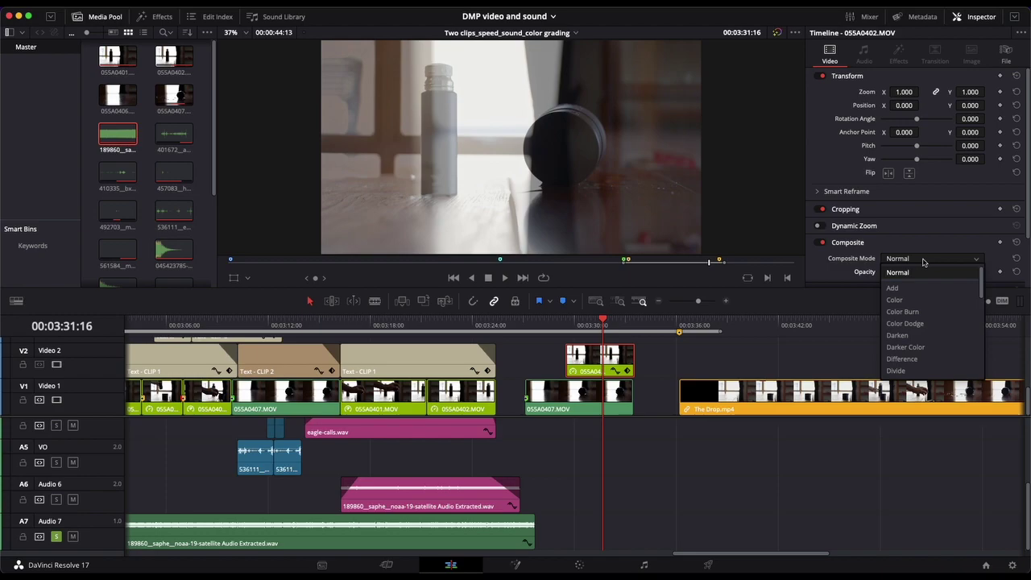
{"action": "left_click", "coordinate": [925, 261]}
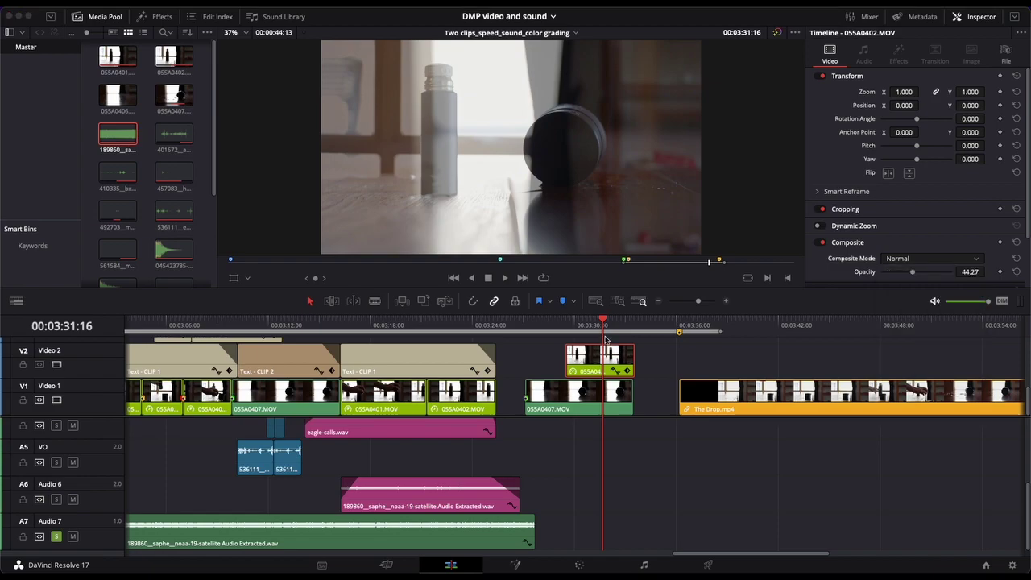
{"action": "left_click", "coordinate": [580, 326]}
{"action": "key", "text": "space"}
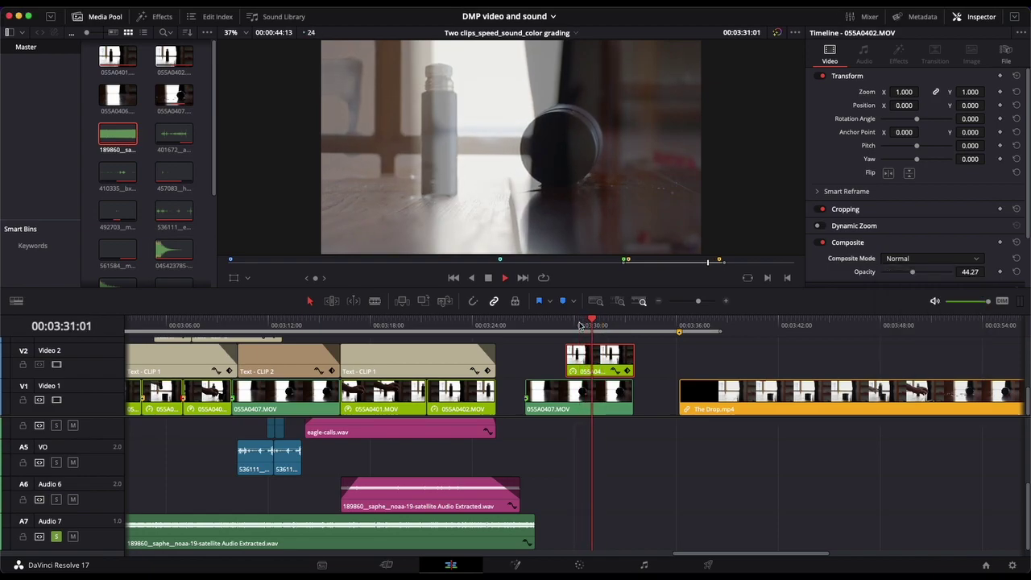
{"action": "key", "text": "space"}
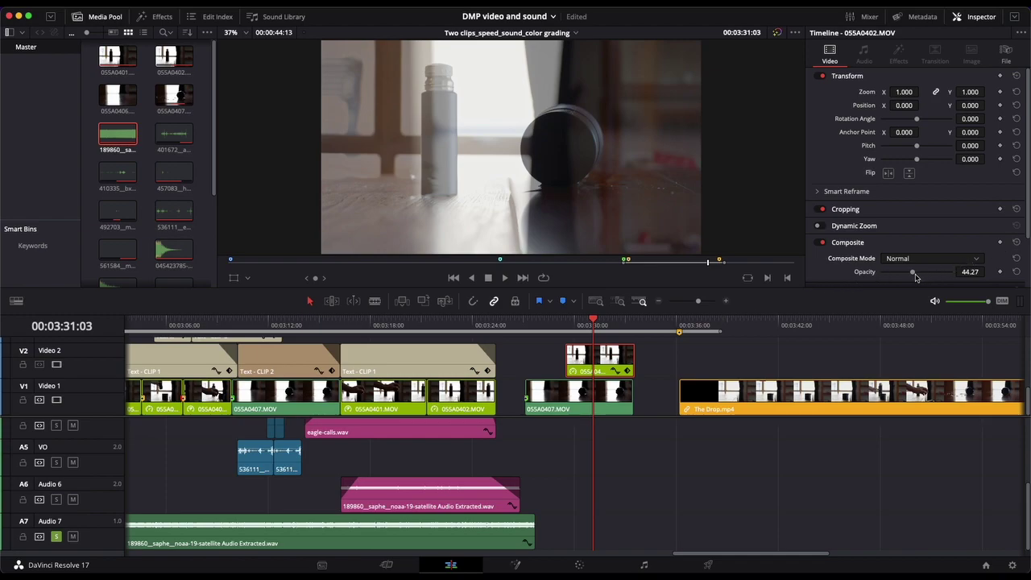
Raise the opacity of the 055A0402.MOV copy on Video 2 to 52.67, and reset its Composite settings
{"action": "mouse_move", "coordinate": [915, 277]}
{"action": "left_mouse_down"}
{"action": "mouse_move", "coordinate": [926, 271]}
{"action": "mouse_move", "coordinate": [916, 272]}
{"action": "left_mouse_up"}
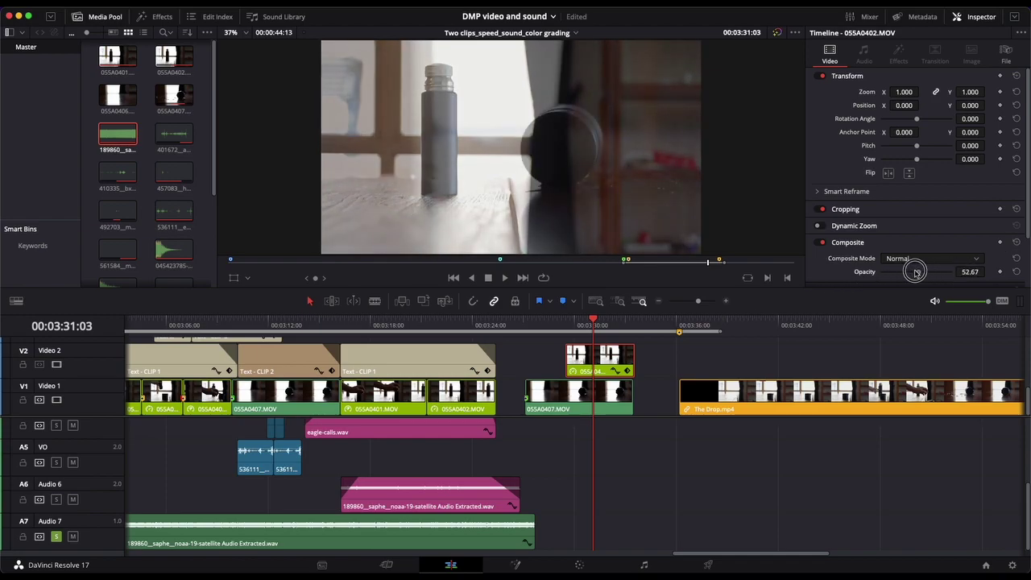
{"action": "left_click", "coordinate": [1017, 242]}
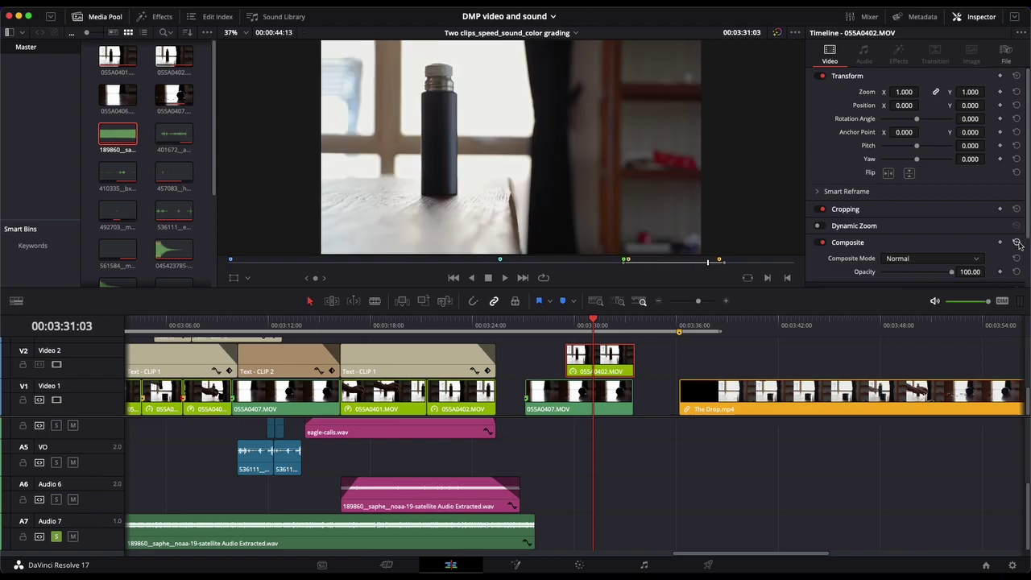
Add a Cross Dissolve between the last 055A0401.MOV and 055A0402.MOV clips on Video 1 and move the playhead to 00:03:20:17
{"action": "left_click", "coordinate": [558, 324]}
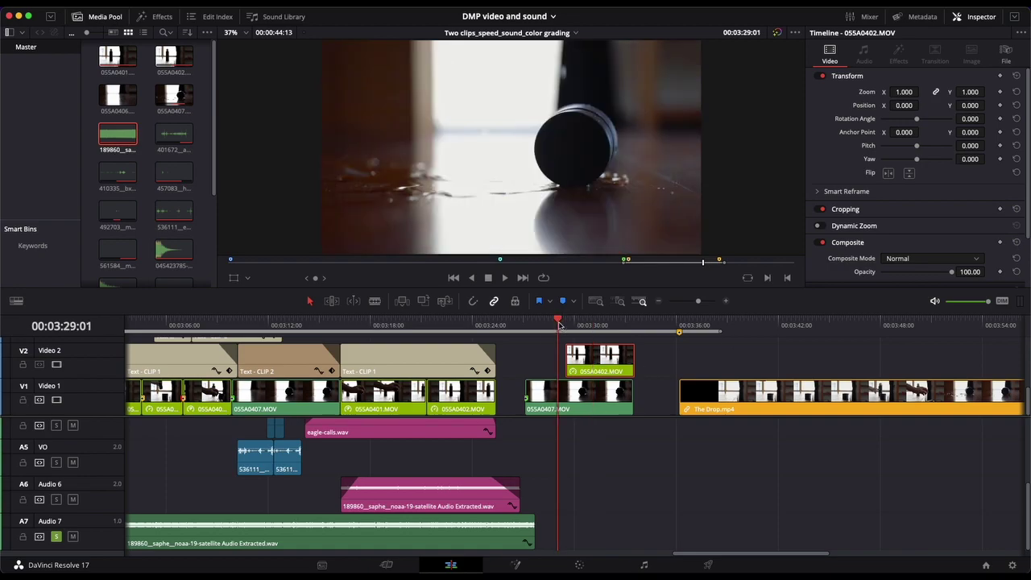
{"action": "left_click", "coordinate": [162, 17]}
{"action": "left_click", "coordinate": [48, 62]}
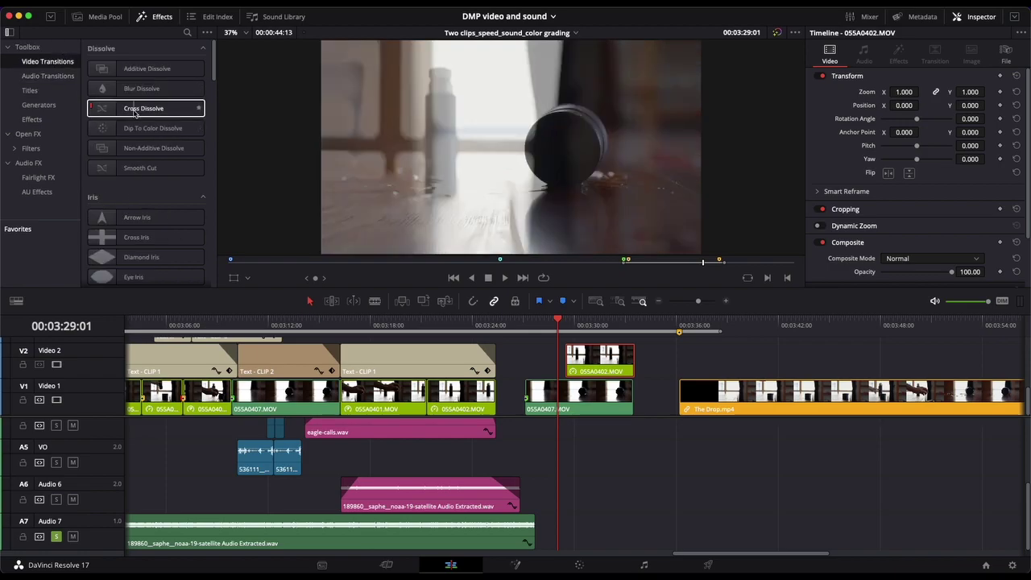
{"action": "left_click_drag", "start_coordinate": [135, 112], "coordinate": [428, 392]}
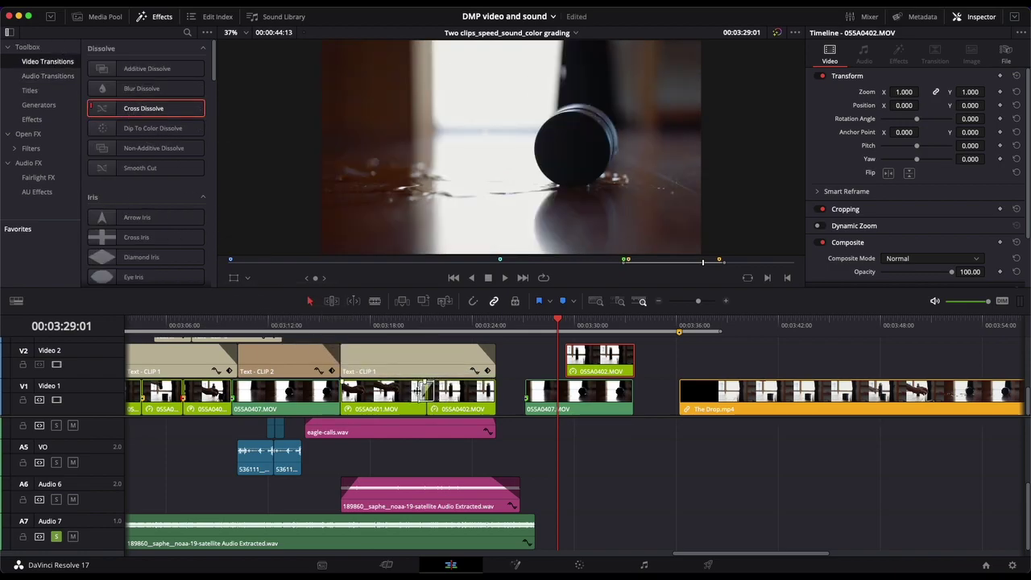
{"action": "left_click", "coordinate": [417, 323]}
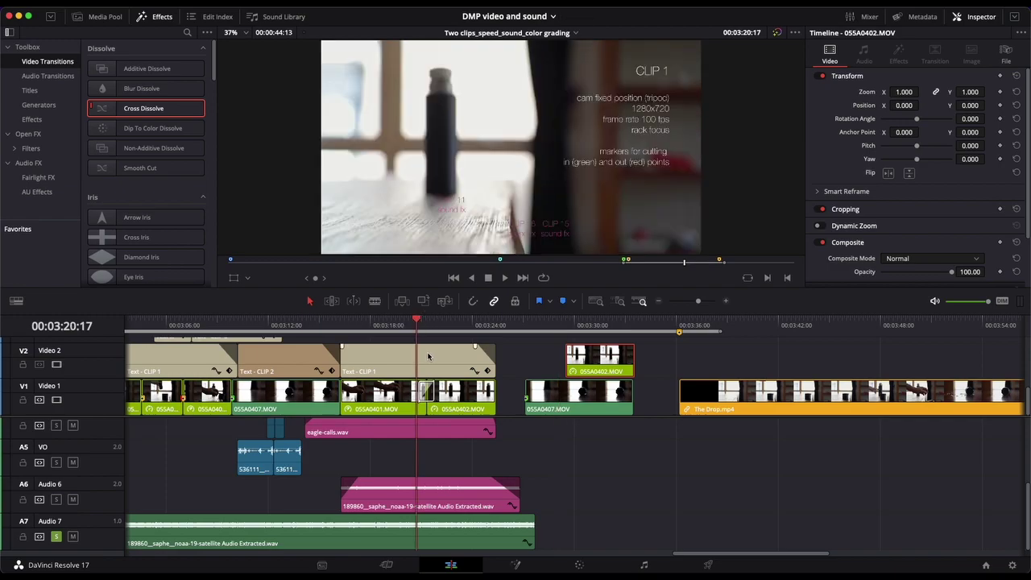
Apply a Cross Dissolve at the cut between 055A0407.MOV and 055A0401.MOV on Video 1, and play it from 00:03:15:10
{"action": "left_click_drag", "start_coordinate": [117, 107], "coordinate": [339, 397]}
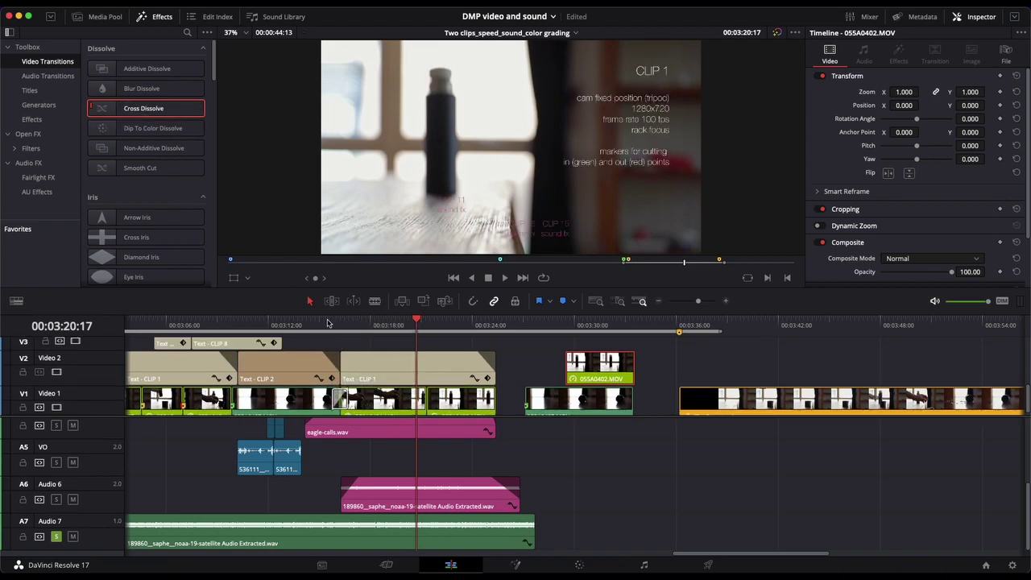
{"action": "left_click", "coordinate": [327, 322]}
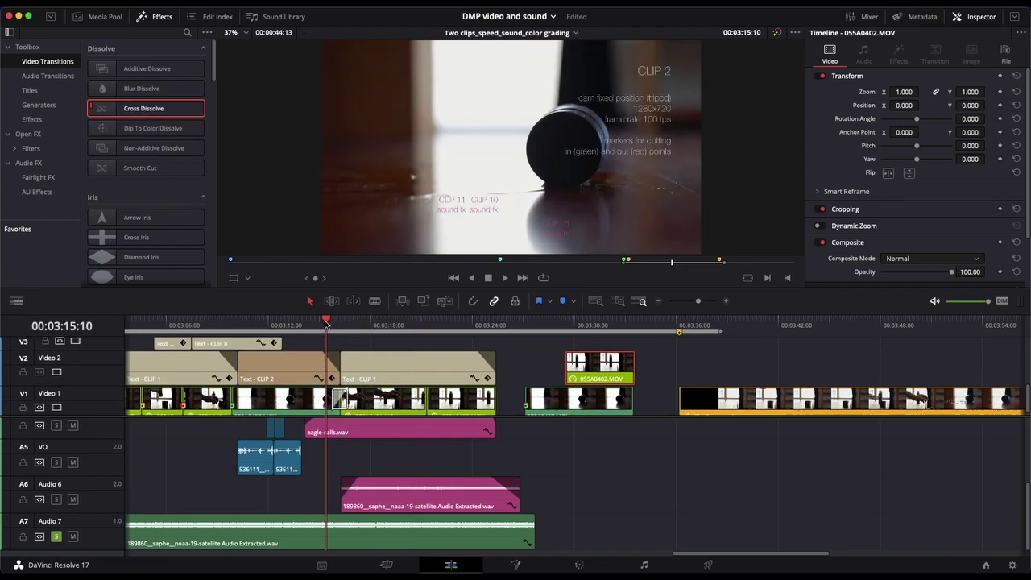
{"action": "key", "text": "space"}
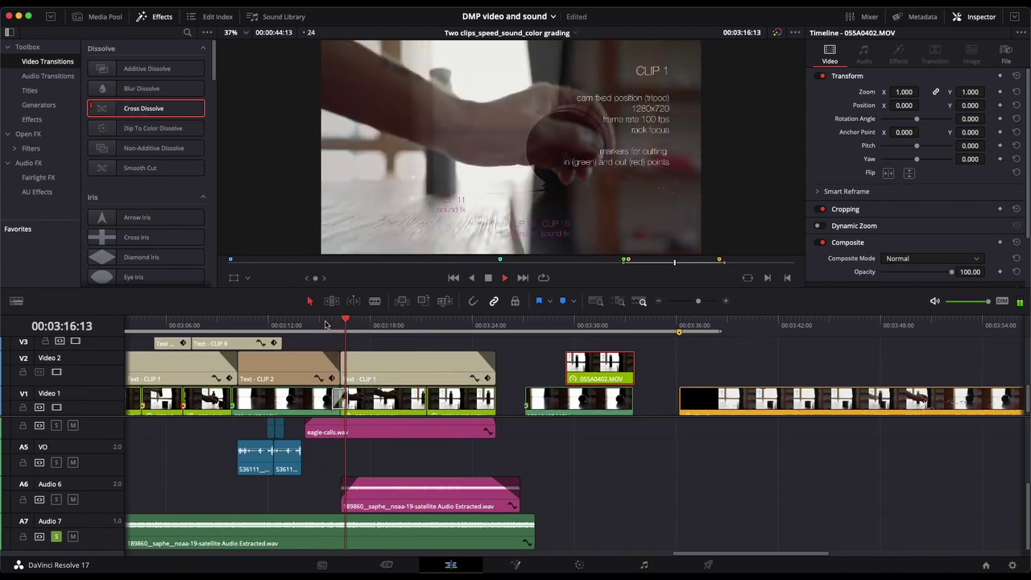
{"action": "scroll", "coordinate": [372, 407], "scroll_direction": "down", "scroll_amount": 1}
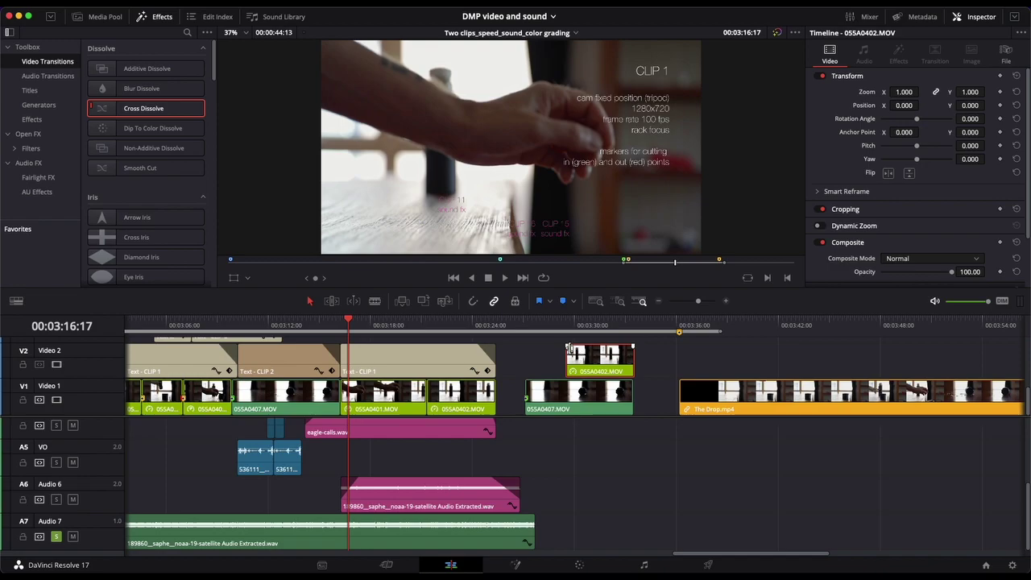
Add a fade-in to the start of the 055A0402.MOV copy on Video 2 and play through the overlap
{"action": "left_click", "coordinate": [566, 347]}
{"action": "mouse_move", "coordinate": [566, 346]}
{"action": "left_mouse_down"}
{"action": "mouse_move", "coordinate": [594, 346]}
{"action": "mouse_move", "coordinate": [568, 345]}
{"action": "left_mouse_up"}
{"action": "left_click", "coordinate": [553, 324]}
{"action": "key", "text": "space"}
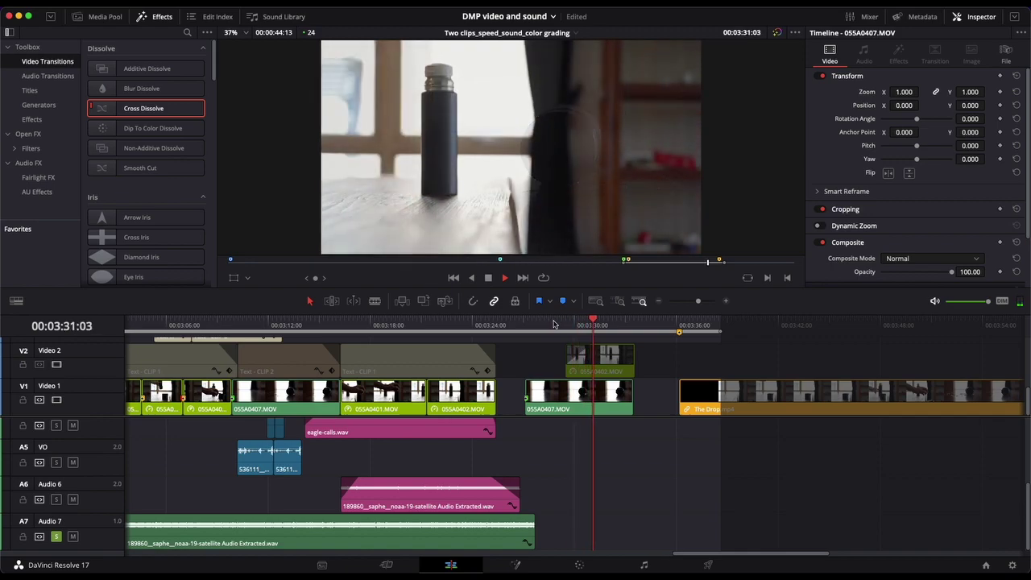
{"action": "key", "text": "space"}
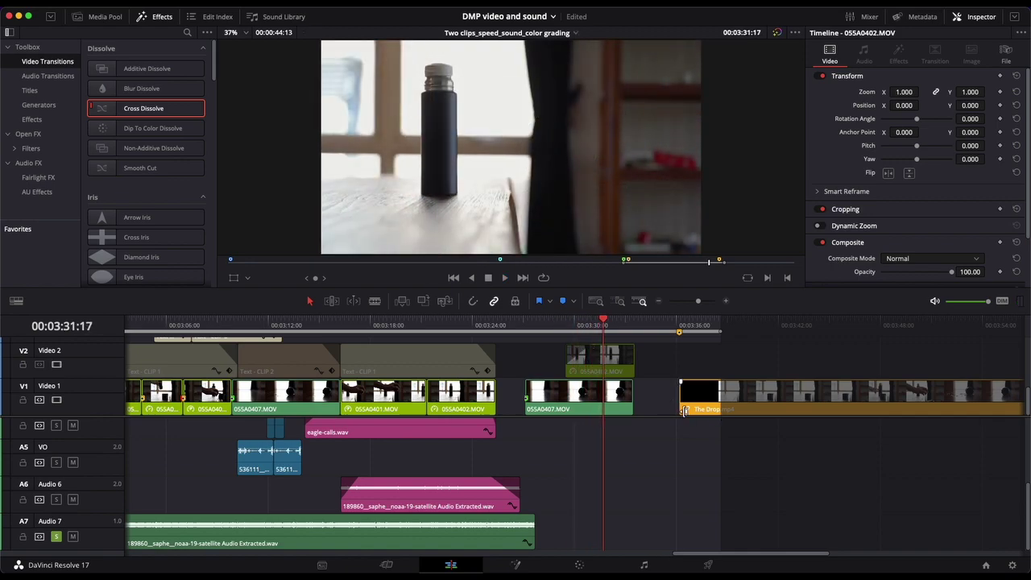
Delete the two overlapping duplicate clips, 055A0402.MOV on Video 2 and 055A0407.MOV on Video 1
{"action": "left_click", "coordinate": [603, 365]}
{"action": "left_click_drag", "start_coordinate": [603, 364], "coordinate": [604, 365]}
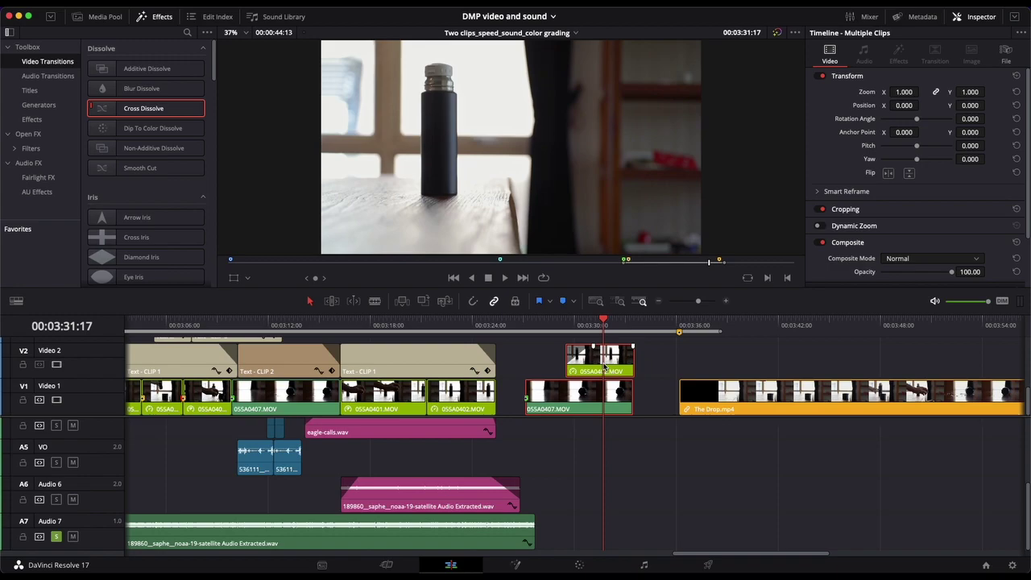
{"action": "key", "text": "Delete"}
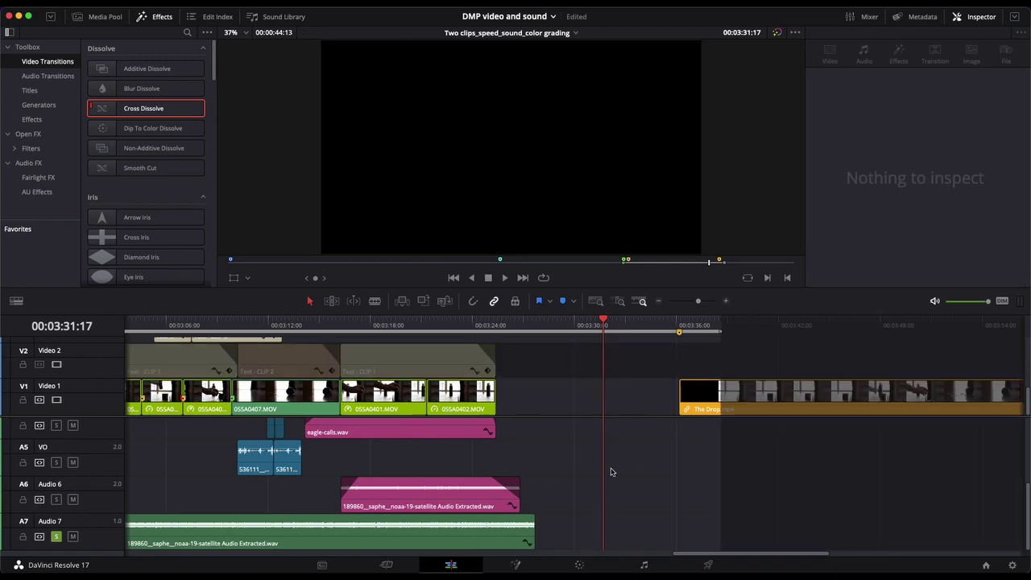
Show the Mixer beside the timeline
{"action": "scroll", "coordinate": [614, 472], "scroll_direction": "left", "scroll_amount": 10}
{"action": "scroll", "coordinate": [614, 471], "scroll_direction": "right", "scroll_amount": 1}
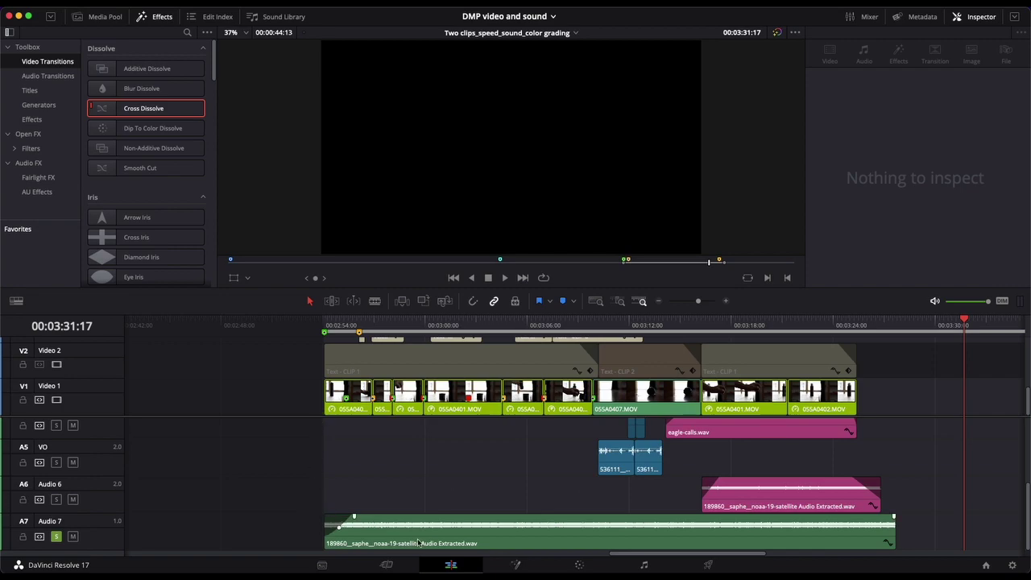
{"action": "scroll", "coordinate": [418, 543], "scroll_direction": "right", "scroll_amount": 6}
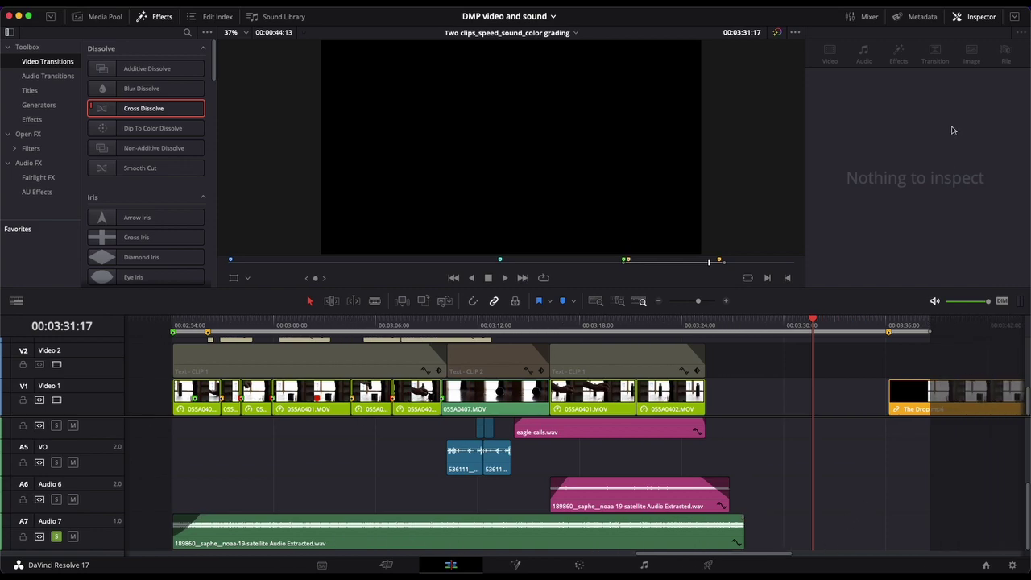
{"action": "left_click", "coordinate": [863, 21]}
{"action": "left_click", "coordinate": [863, 19]}
{"action": "left_click", "coordinate": [863, 20]}
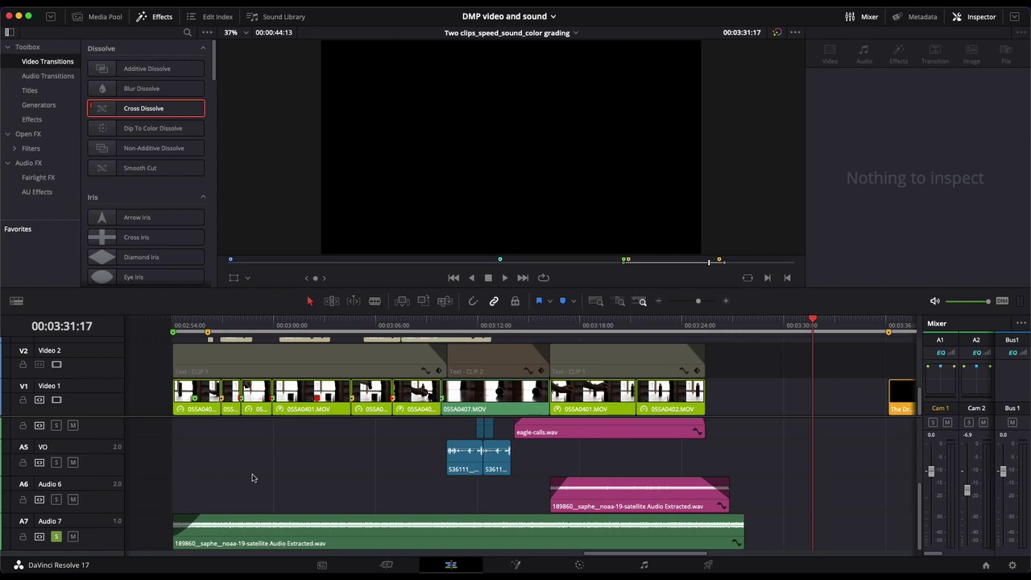
Delete the 189860__saphe__noaa-19-satellite Audio Extracted.wav clip from Audio 7 and turn off that track's solo
{"action": "scroll", "coordinate": [429, 492], "scroll_direction": "up", "scroll_amount": 5}
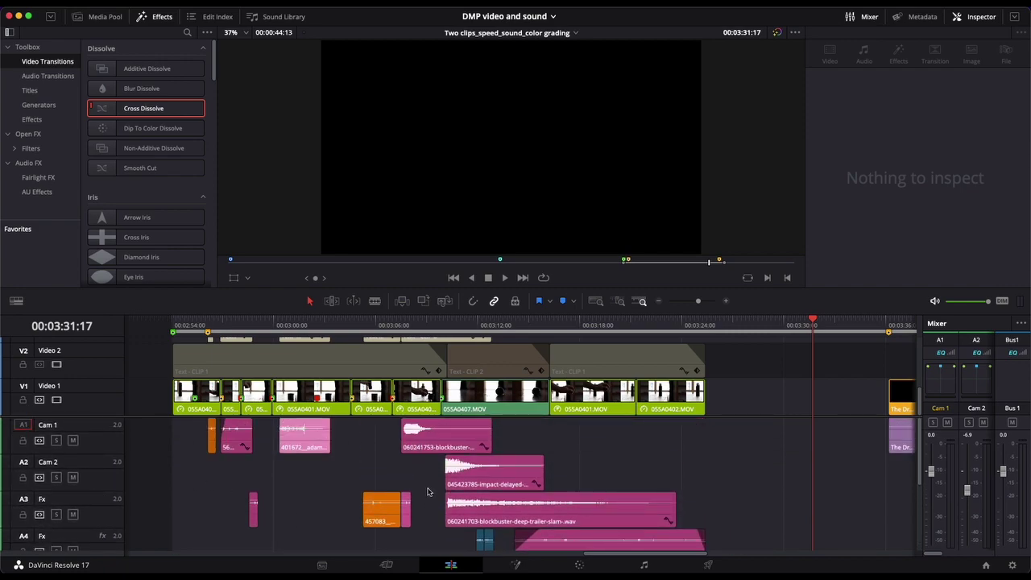
{"action": "scroll", "coordinate": [187, 470], "scroll_direction": "down", "scroll_amount": 3}
{"action": "scroll", "coordinate": [242, 465], "scroll_direction": "up", "scroll_amount": 2}
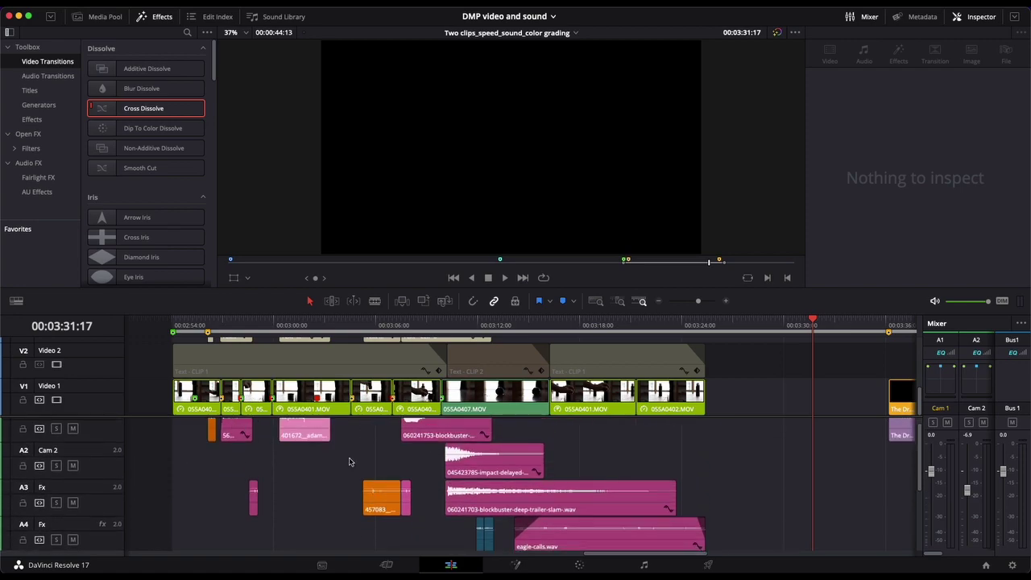
{"action": "scroll", "coordinate": [483, 498], "scroll_direction": "down", "scroll_amount": 3}
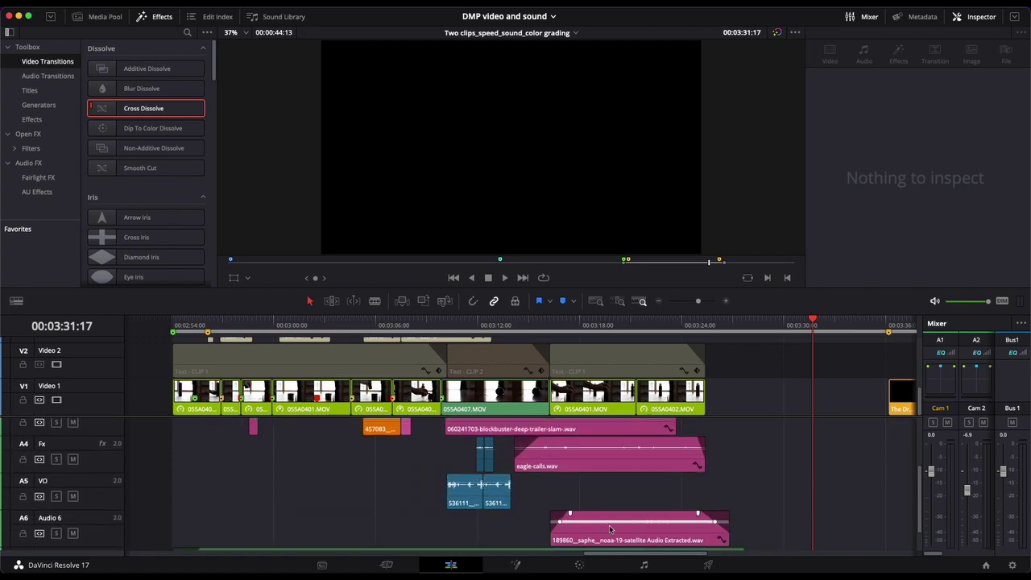
{"action": "scroll", "coordinate": [610, 529], "scroll_direction": "down", "scroll_amount": 2}
{"action": "left_click", "coordinate": [321, 540]}
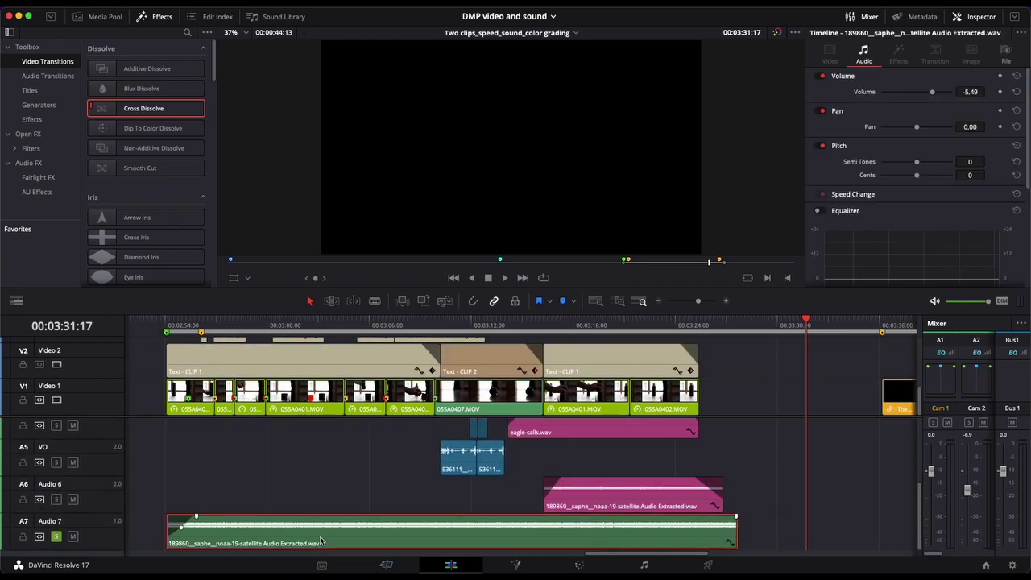
{"action": "key", "text": "BackSpace"}
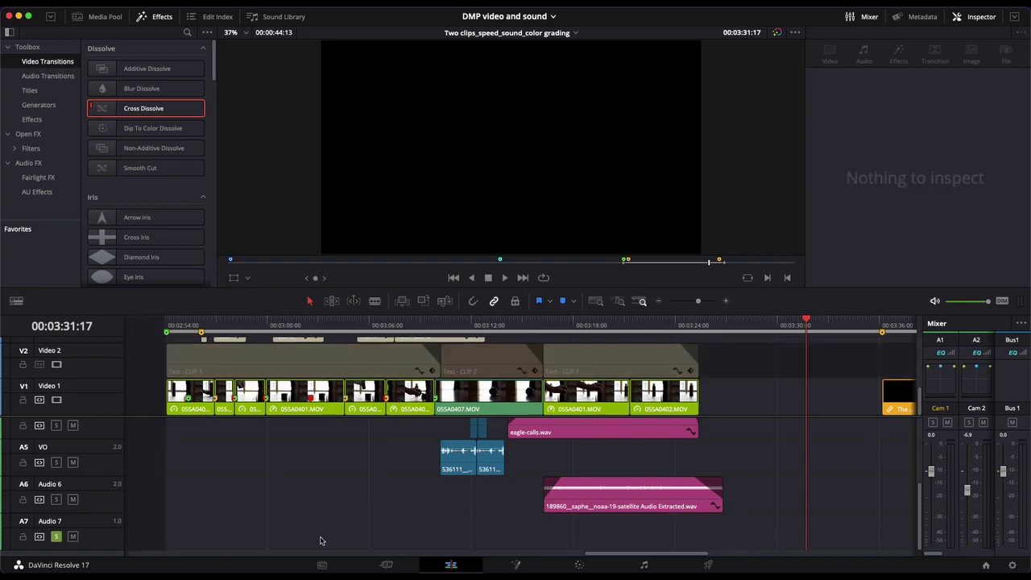
{"action": "left_click", "coordinate": [56, 536]}
In the Mixer, rename audio track A1 as Cam 1, A2 as Cam2 and A3 as Fx
{"action": "scroll", "coordinate": [479, 443], "scroll_direction": "up", "scroll_amount": 1}
{"action": "scroll", "coordinate": [480, 447], "scroll_direction": "up", "scroll_amount": 4}
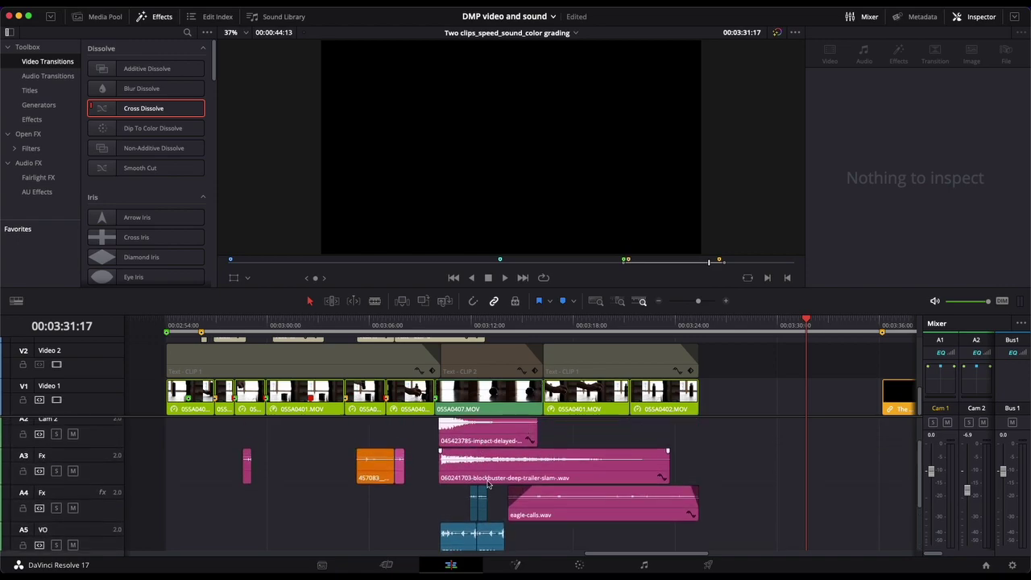
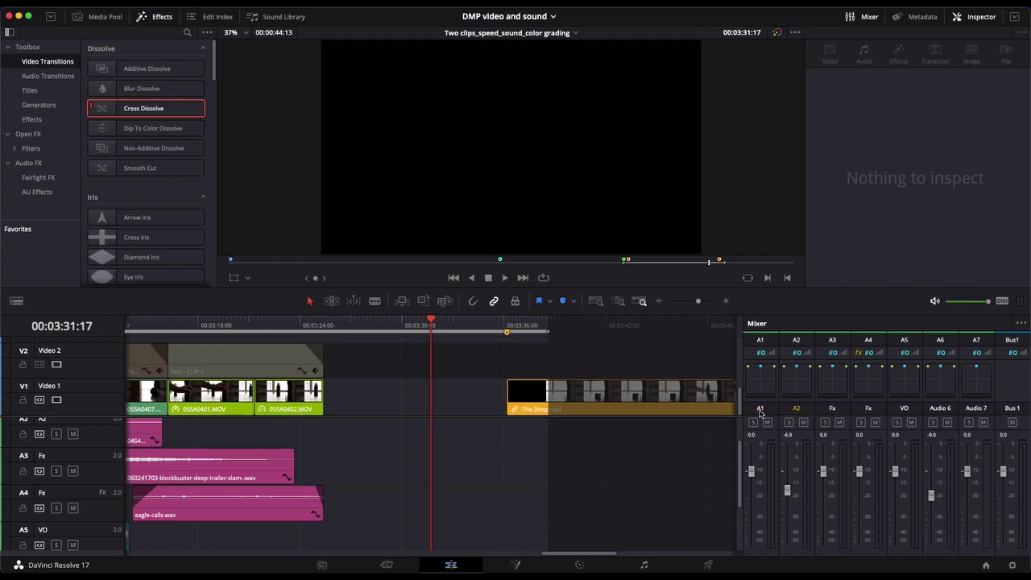
{"action": "double_click", "coordinate": [760, 409]}
{"action": "type", "text": "Cam 1"}
{"action": "double_click", "coordinate": [797, 409]}
{"action": "left_click", "coordinate": [833, 409]}
{"action": "type", "text": "Fx"}
{"action": "key", "text": "Return"}
Rename the Audio 6 track in the Mixer as Music
{"action": "double_click", "coordinate": [940, 409]}
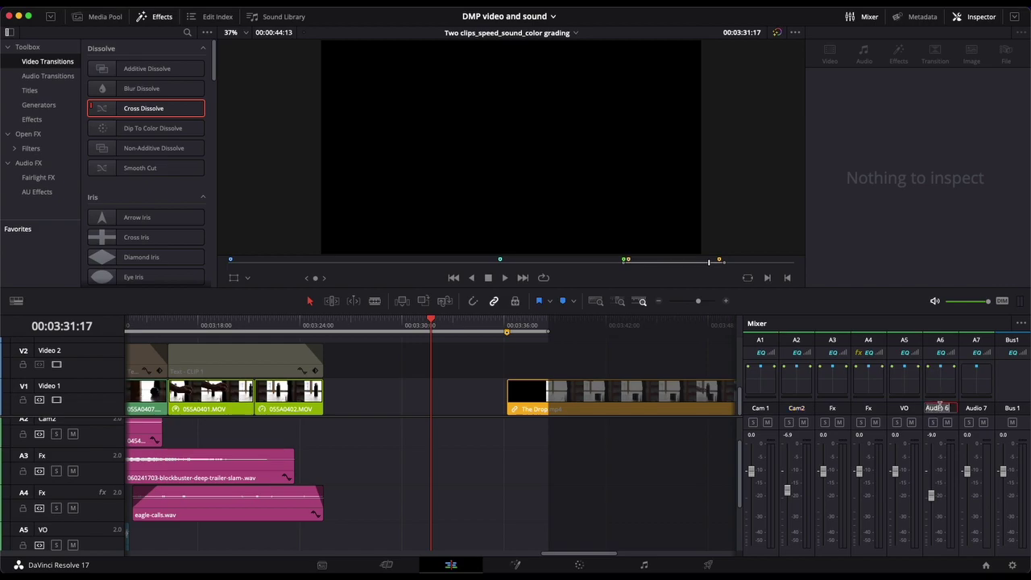
{"action": "type", "text": "Music"}
{"action": "key", "text": "Return"}
Place the 189860 satellite audio from the Media Pool on Audio 7, starting at the Video 1 cut shortly before 00:03:06:00
{"action": "scroll", "coordinate": [177, 516], "scroll_direction": "left", "scroll_amount": 10}
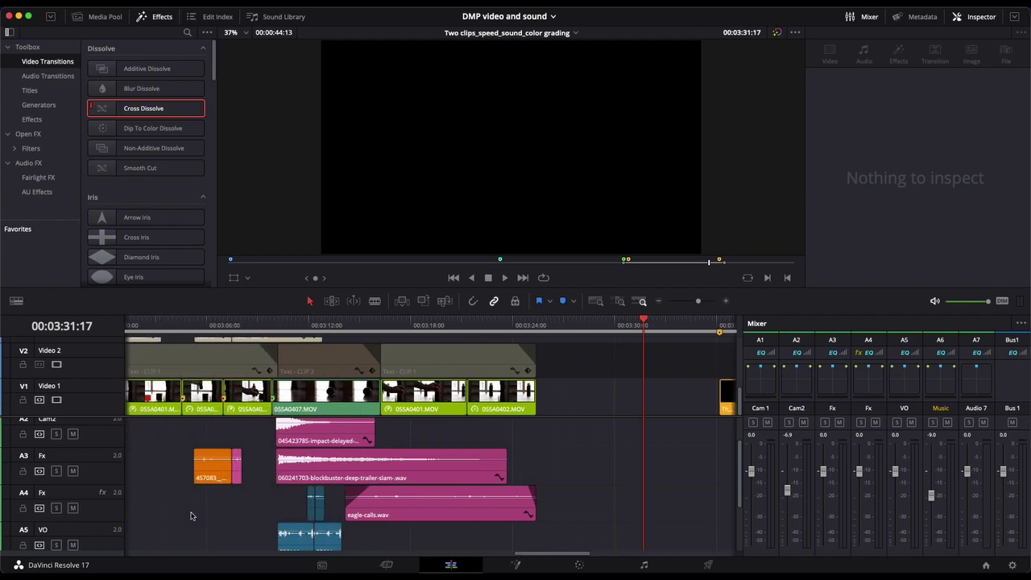
{"action": "mouse_move", "coordinate": [515, 458]}
{"action": "left_mouse_down"}
{"action": "mouse_move", "coordinate": [516, 482]}
{"action": "mouse_move", "coordinate": [516, 457]}
{"action": "mouse_move", "coordinate": [516, 466]}
{"action": "left_mouse_up"}
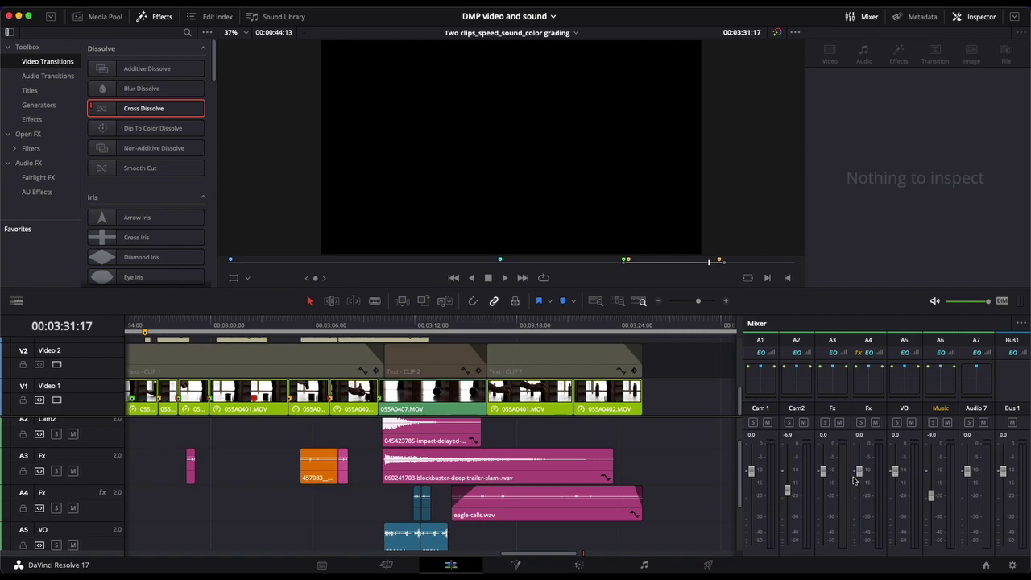
{"action": "scroll", "coordinate": [626, 457], "scroll_direction": "down", "scroll_amount": 4}
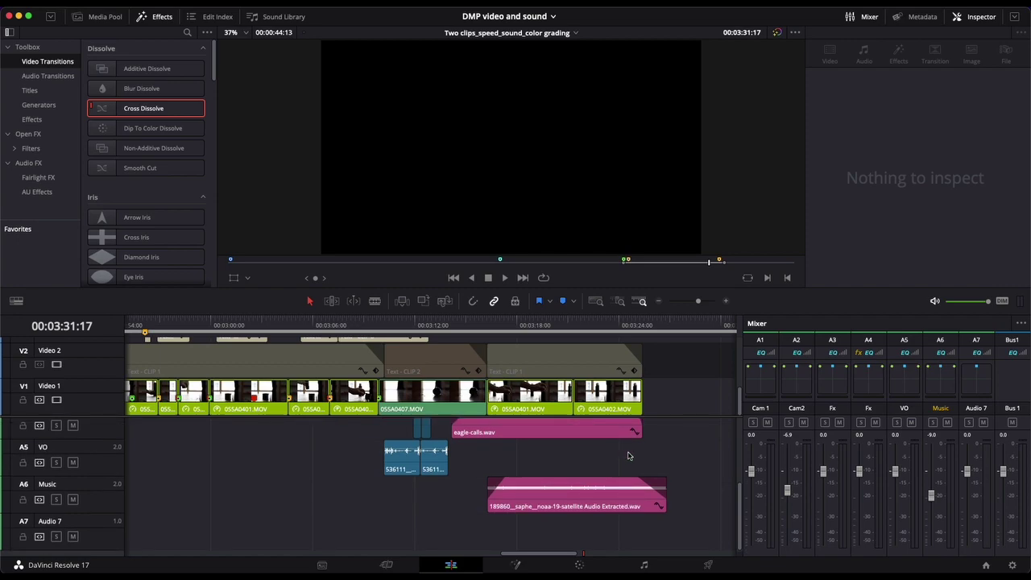
{"action": "left_click", "coordinate": [98, 16]}
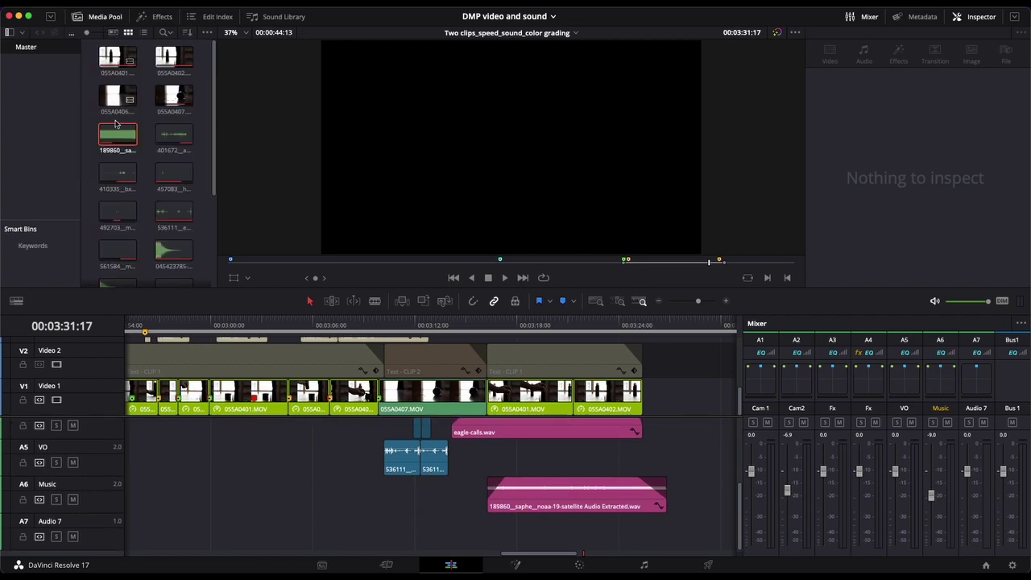
{"action": "left_click_drag", "start_coordinate": [109, 134], "coordinate": [307, 535]}
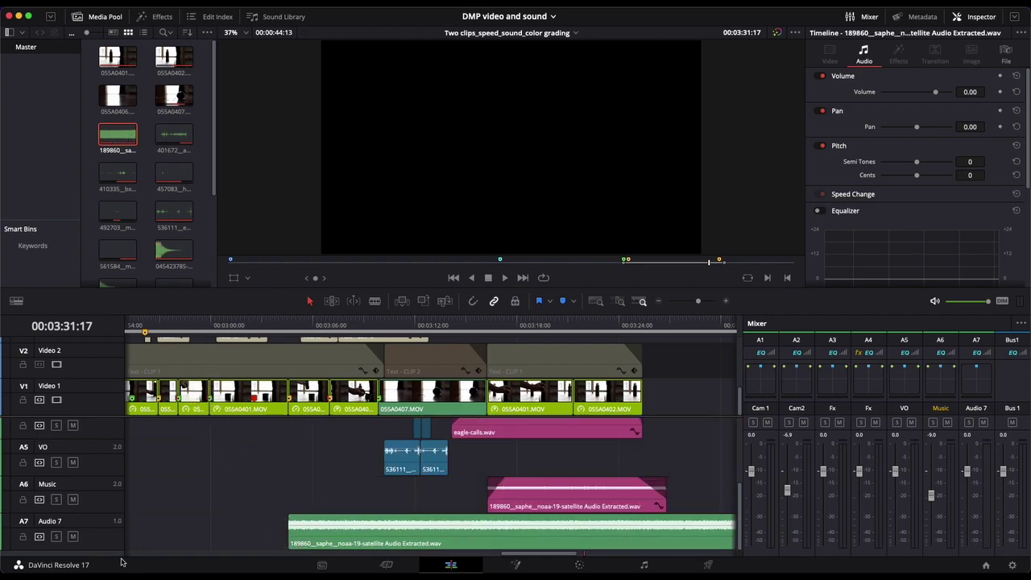
Solo the Audio 7 track and play the new clip from shortly after its start
{"action": "left_click", "coordinate": [55, 536]}
{"action": "left_click", "coordinate": [295, 324]}
{"action": "key", "text": "space"}
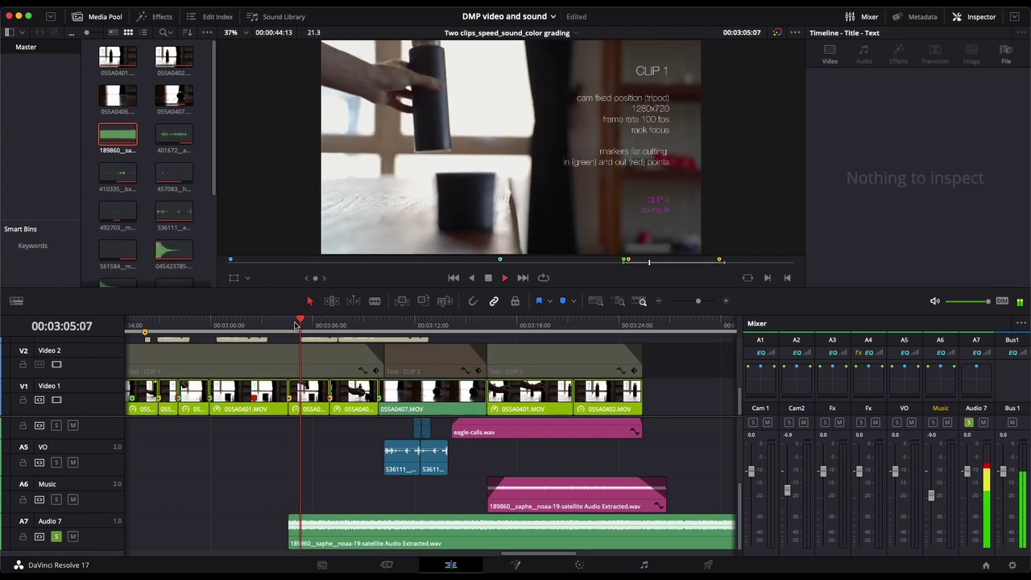
Lower the Audio 7 fader in the Mixer to -8.4 and play the soloed clip at that level
{"action": "key", "text": "space"}
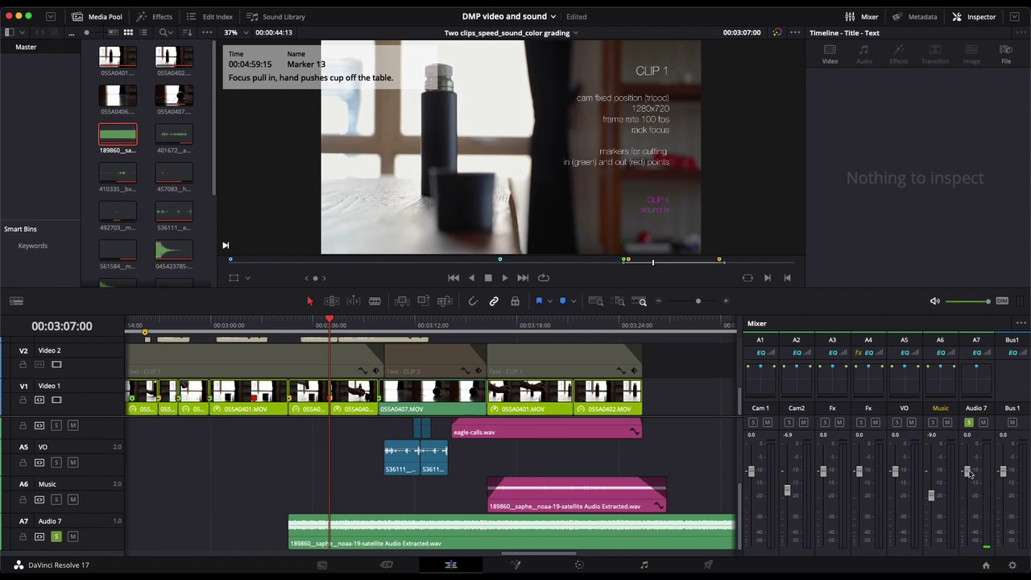
{"action": "mouse_move", "coordinate": [971, 475]}
{"action": "left_mouse_down"}
{"action": "mouse_move", "coordinate": [967, 517]}
{"action": "mouse_move", "coordinate": [970, 494]}
{"action": "left_mouse_up"}
{"action": "key", "text": "space"}
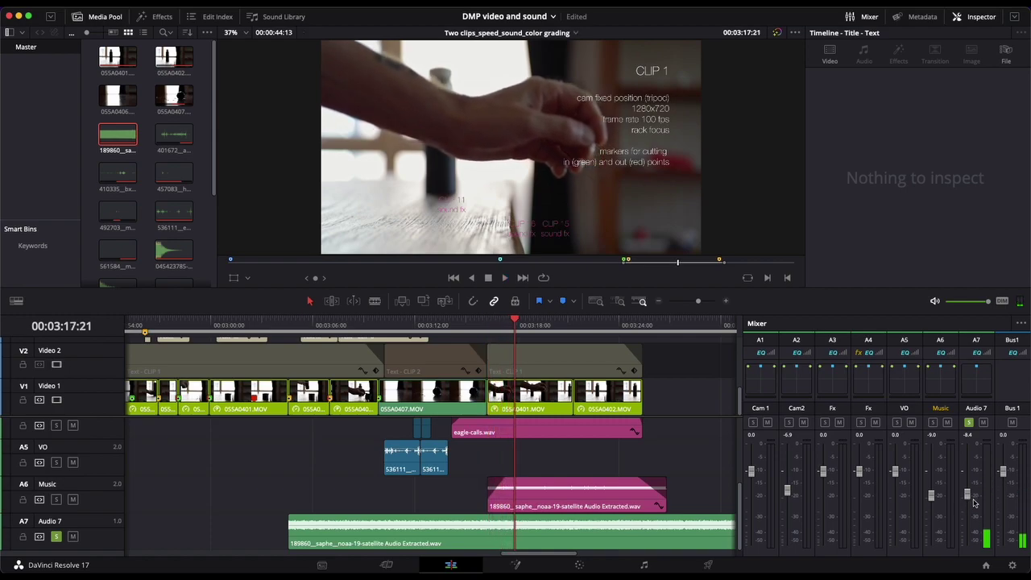
{"action": "key", "text": "space"}
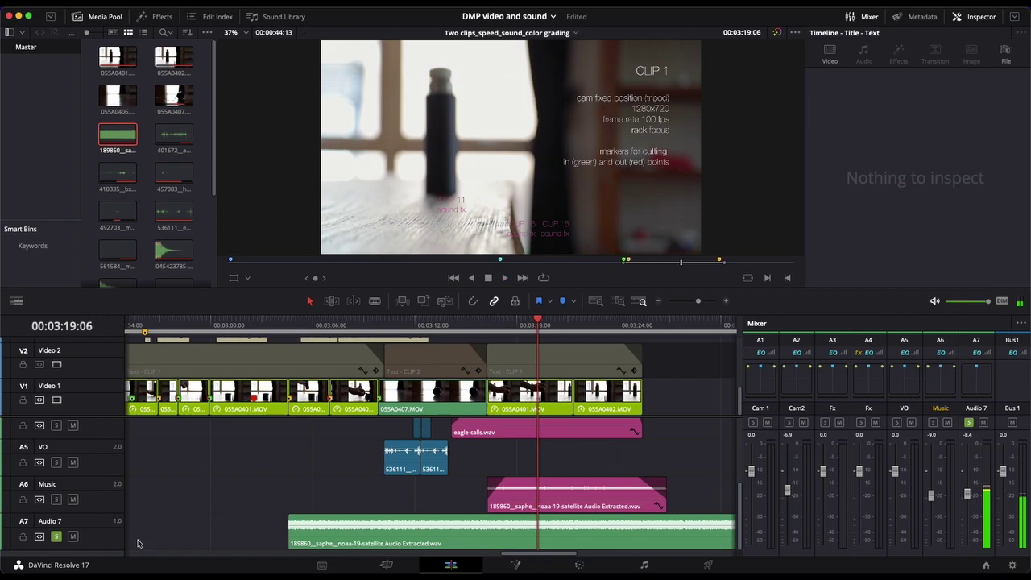
Mute the Audio 7 track, play briefly, and unmute it again
{"action": "left_click", "coordinate": [73, 536]}
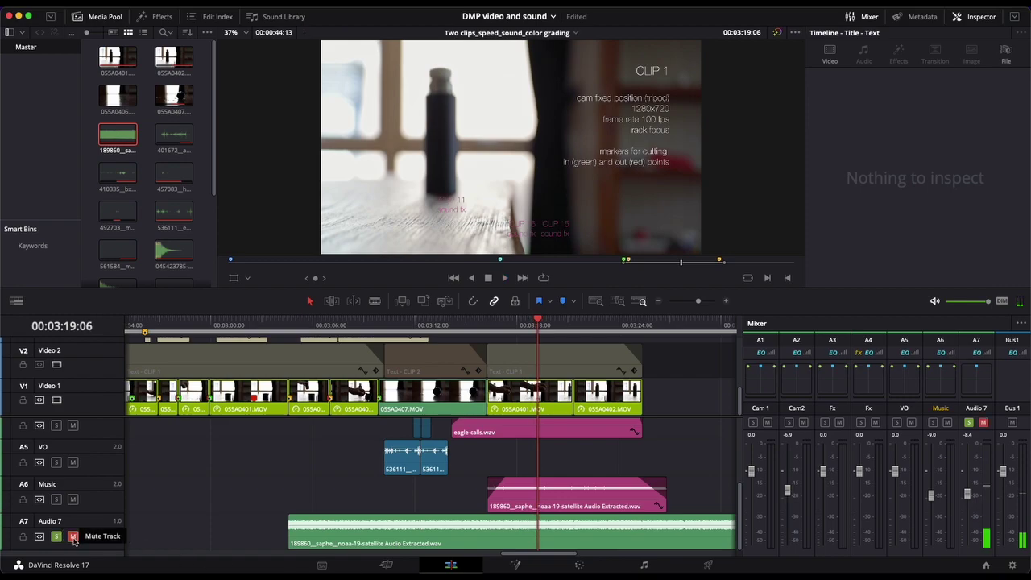
{"action": "key", "text": "space"}
{"action": "left_click", "coordinate": [72, 537]}
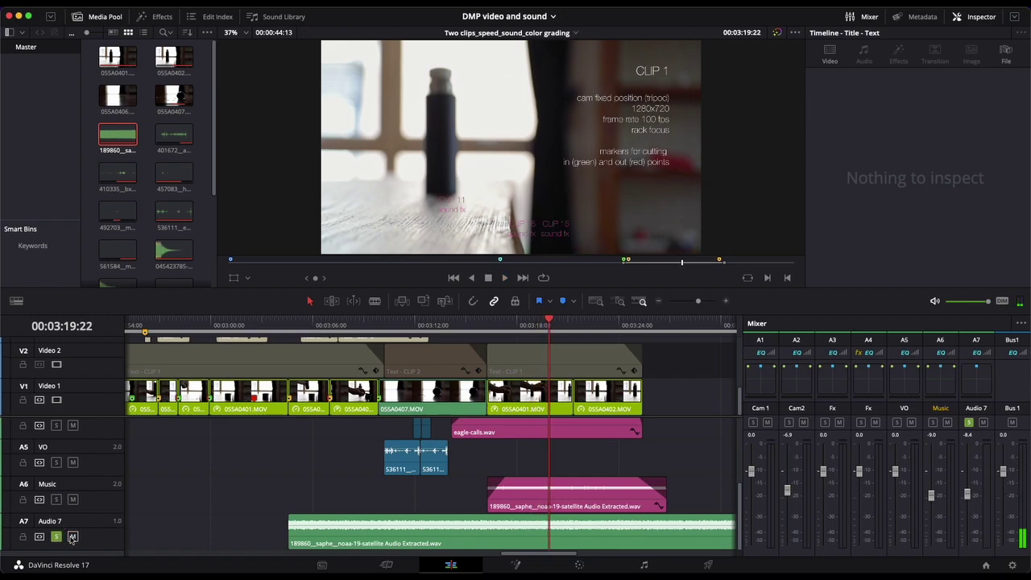
Take Audio 7 off solo, play the full mix from shortly after 00:03:06:00, and lower the Audio 7 fader to -37
{"action": "left_click", "coordinate": [55, 537]}
{"action": "left_click", "coordinate": [342, 328]}
{"action": "key", "text": "space"}
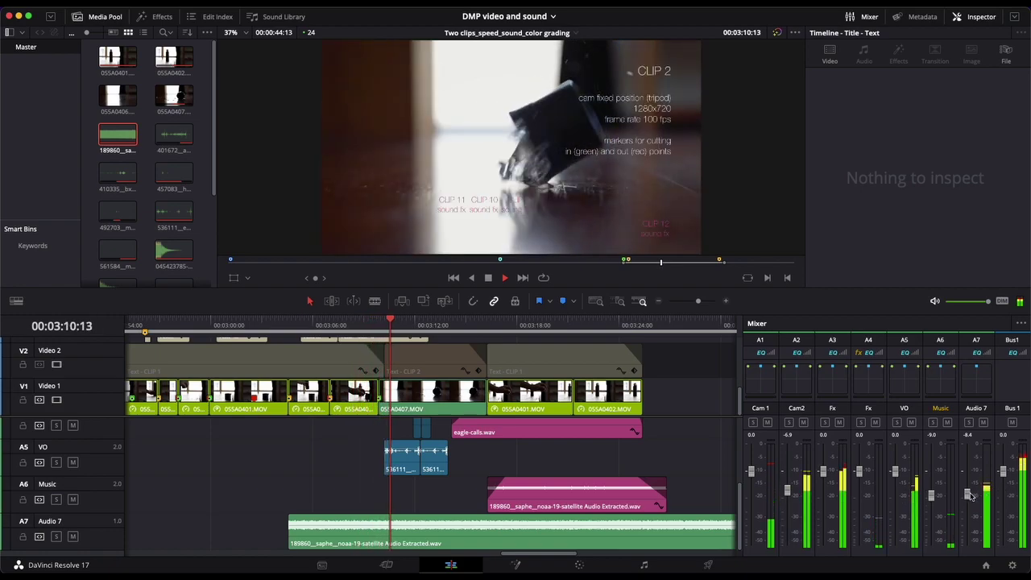
{"action": "left_click_drag", "start_coordinate": [968, 494], "coordinate": [967, 524]}
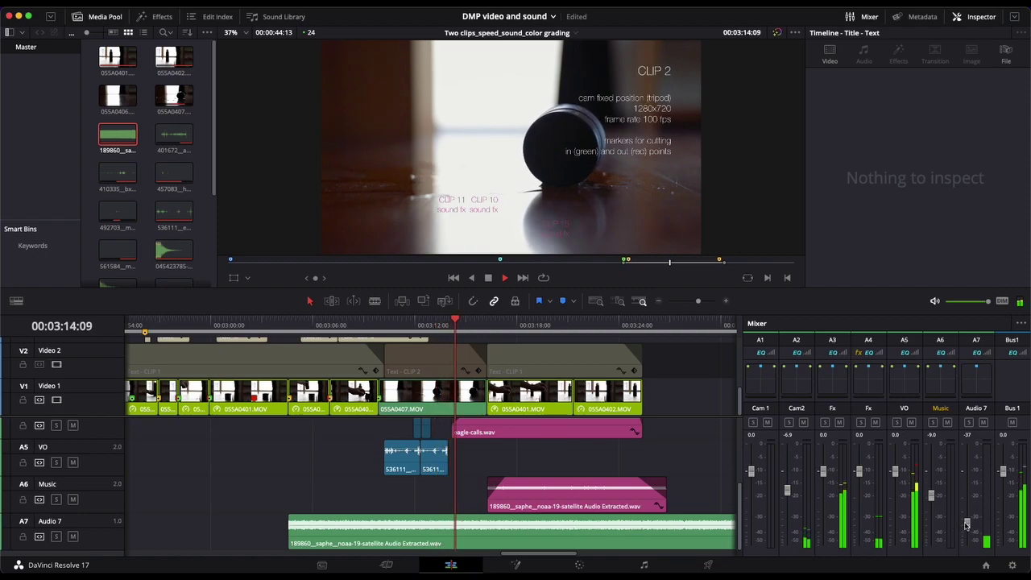
Raise the Audio 7 fader to +8.8 and play the mix from about 00:03:05:01 to check the meters for peaking
{"action": "left_click_drag", "start_coordinate": [283, 323], "coordinate": [296, 323]}
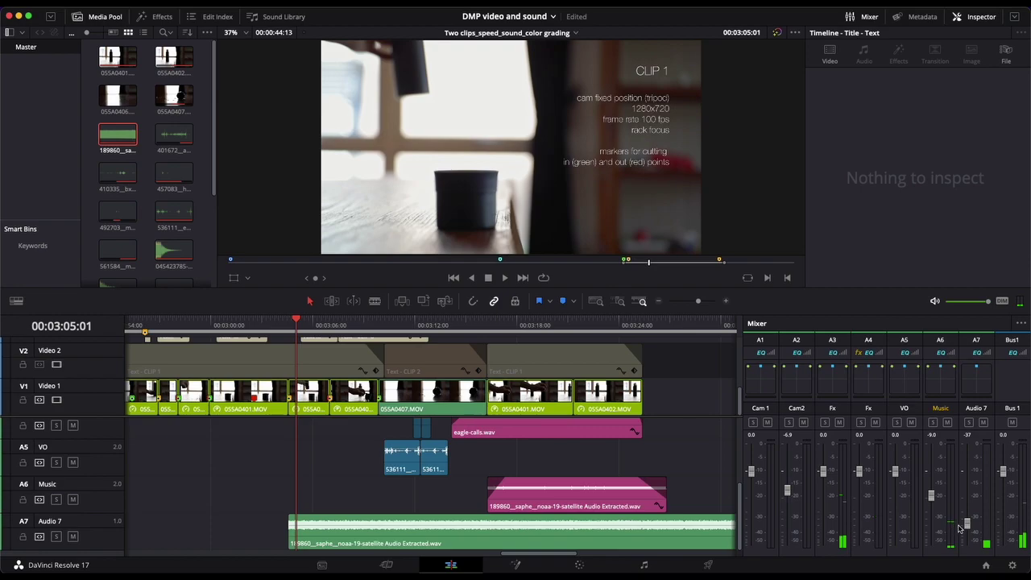
{"action": "left_click_drag", "start_coordinate": [968, 526], "coordinate": [967, 447]}
{"action": "key", "text": "space"}
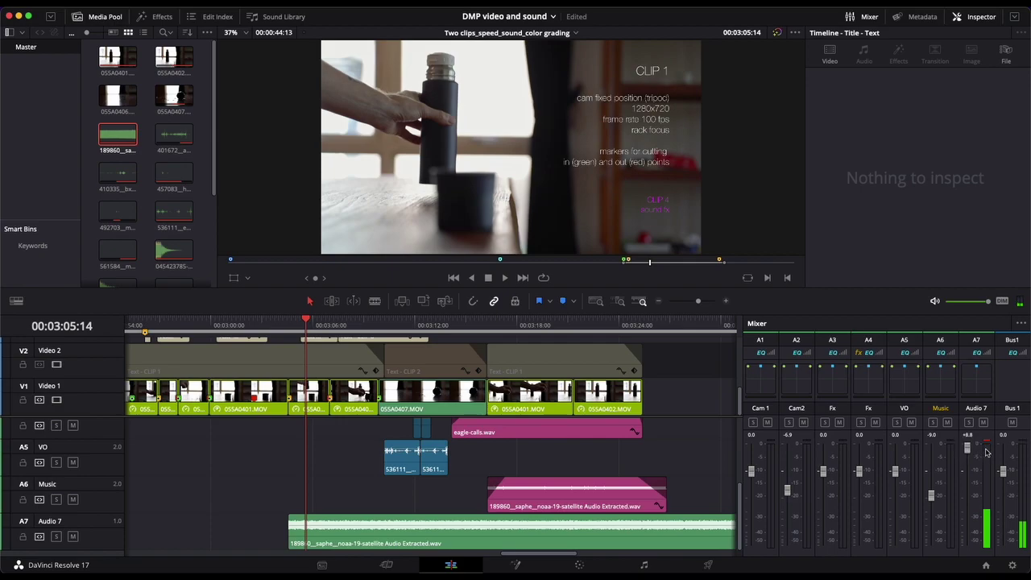
{"action": "key", "text": "space"}
{"action": "key", "text": "space"}
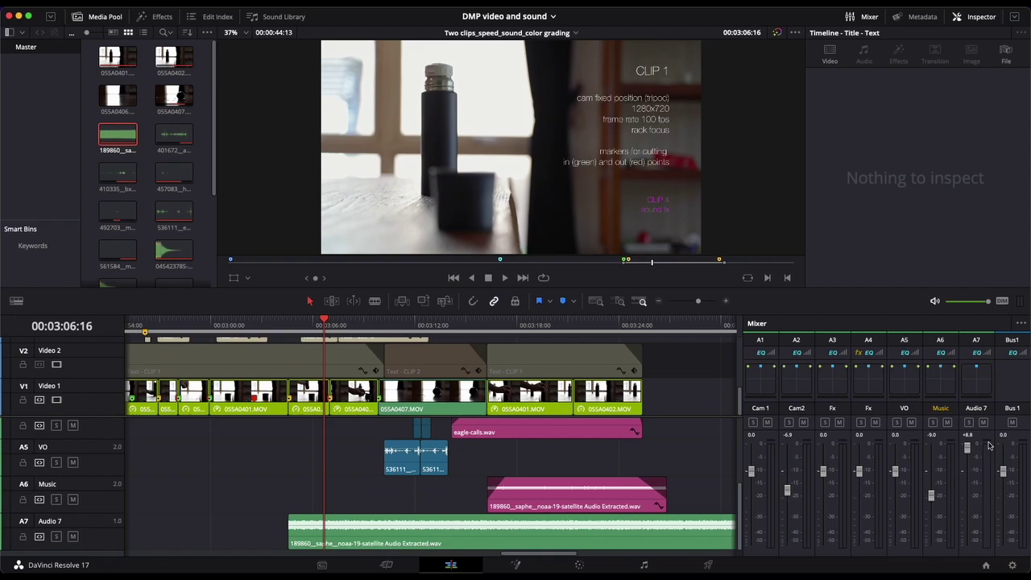
{"action": "key", "text": "space"}
{"action": "key", "text": "space"}
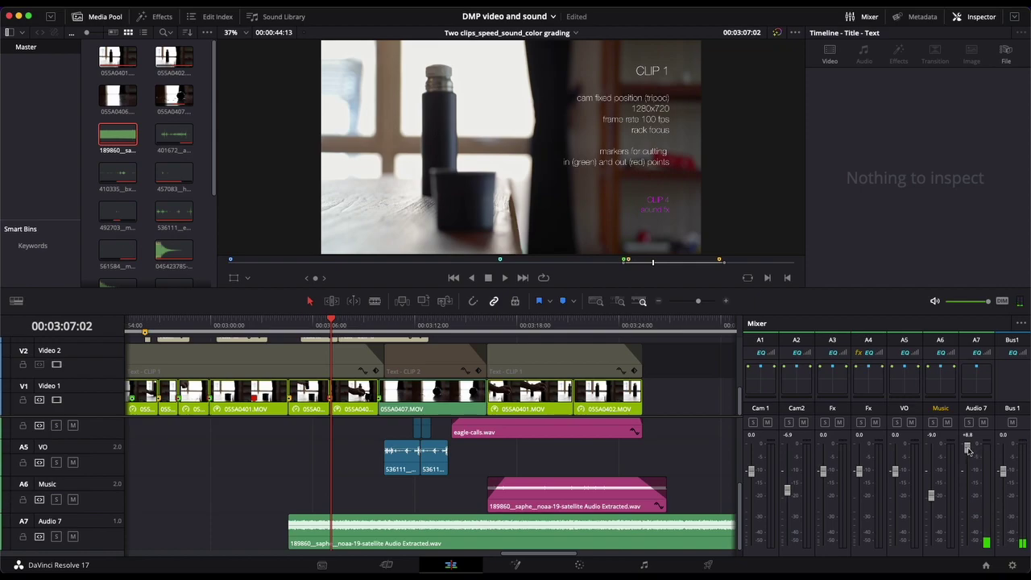
Bring the Audio 7 fader down to -3.5 while playing the full mix
{"action": "left_click_drag", "start_coordinate": [968, 449], "coordinate": [970, 461]}
{"action": "key", "text": "space"}
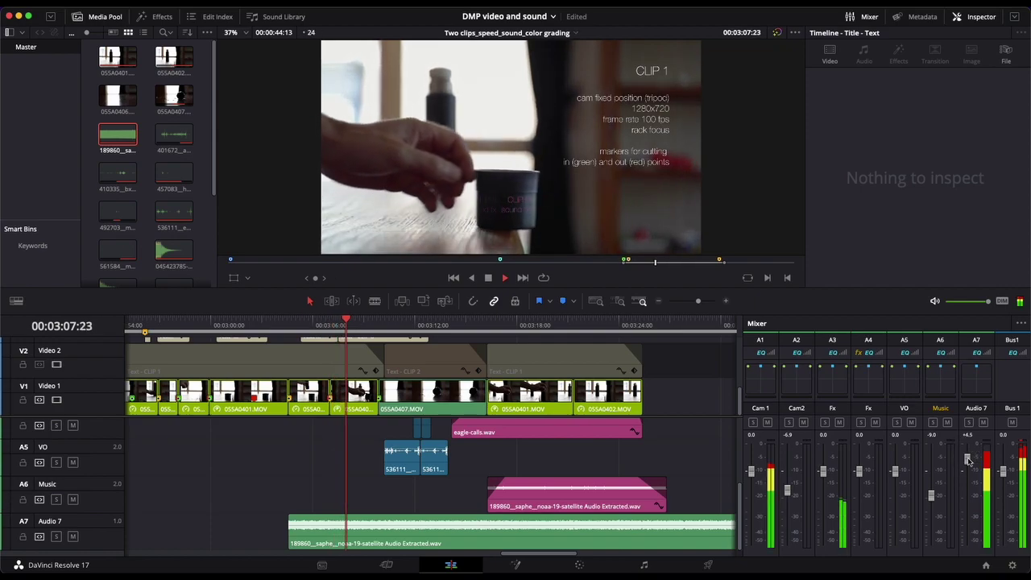
{"action": "left_click_drag", "start_coordinate": [968, 463], "coordinate": [969, 481]}
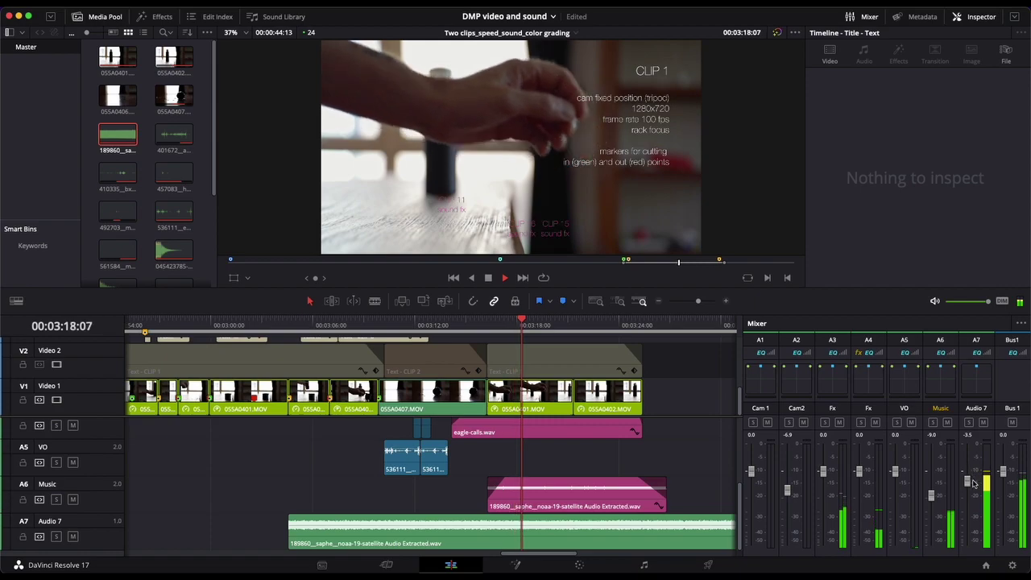
{"action": "key", "text": "space"}
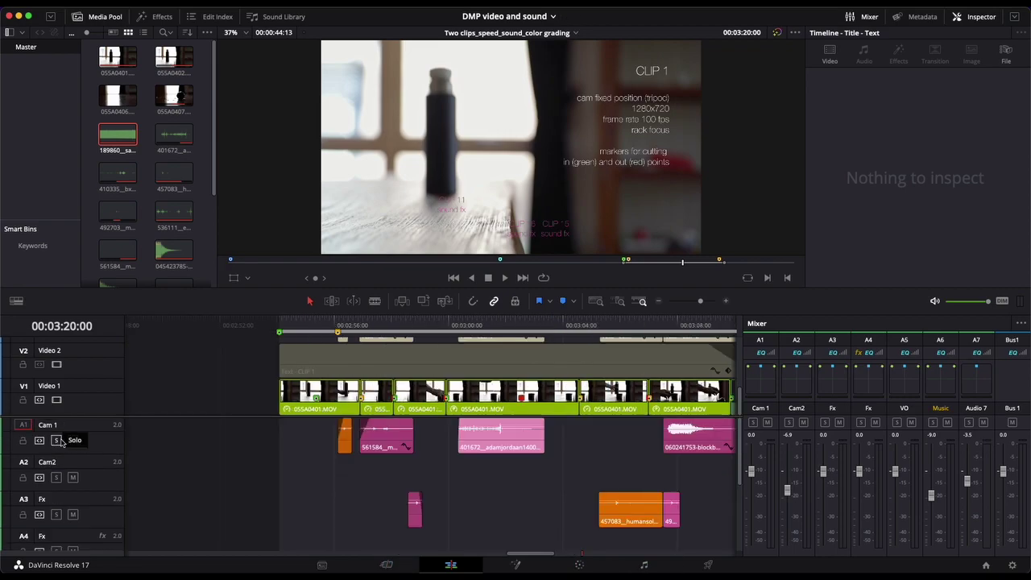
Solo the Cam 1 track and play its sound clips, including the pouring-water clip from 00:03:00:08
{"action": "left_click", "coordinate": [57, 441]}
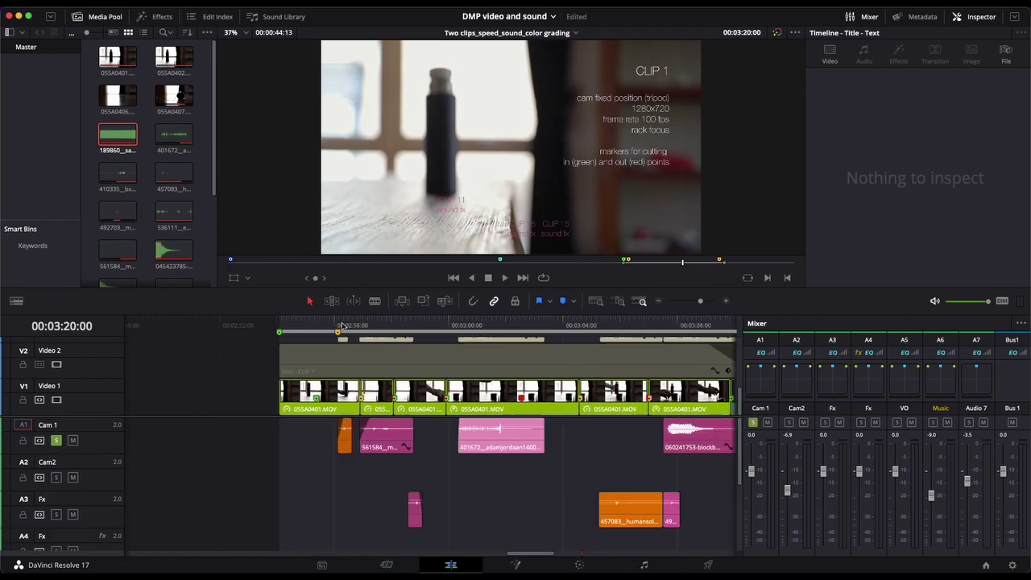
{"action": "key", "text": "space"}
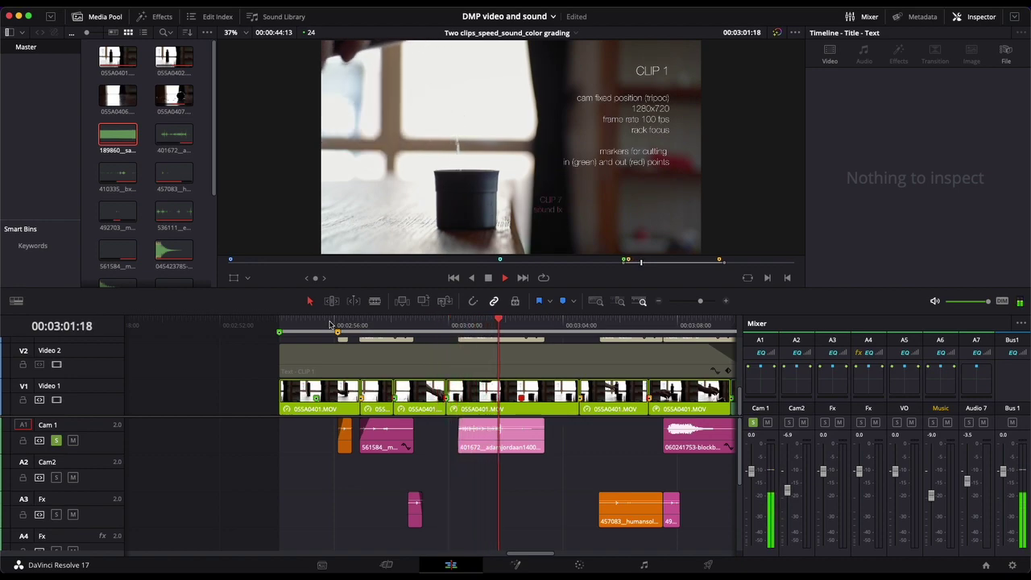
{"action": "key", "text": "space"}
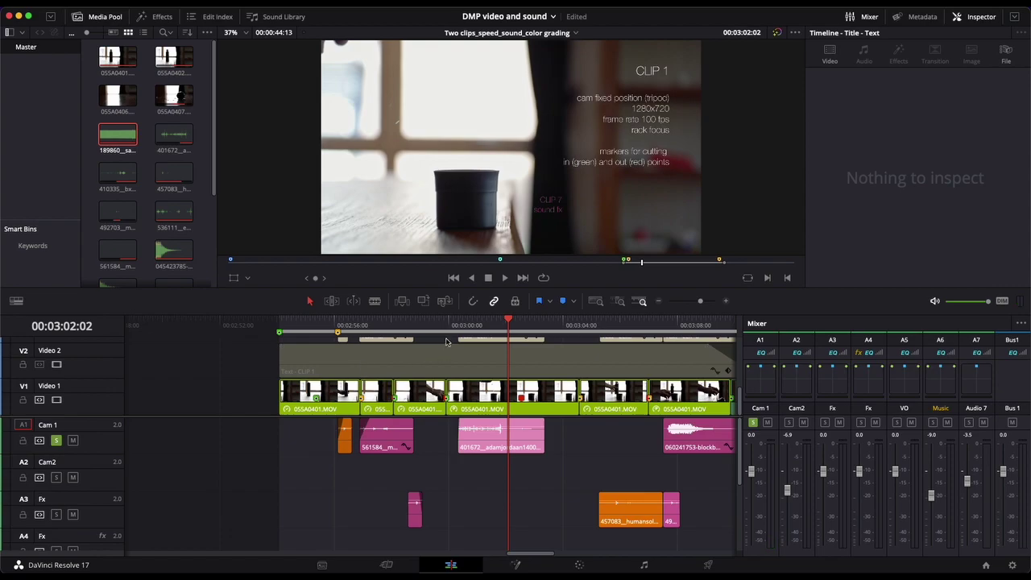
{"action": "left_click_drag", "start_coordinate": [449, 332], "coordinate": [458, 329]}
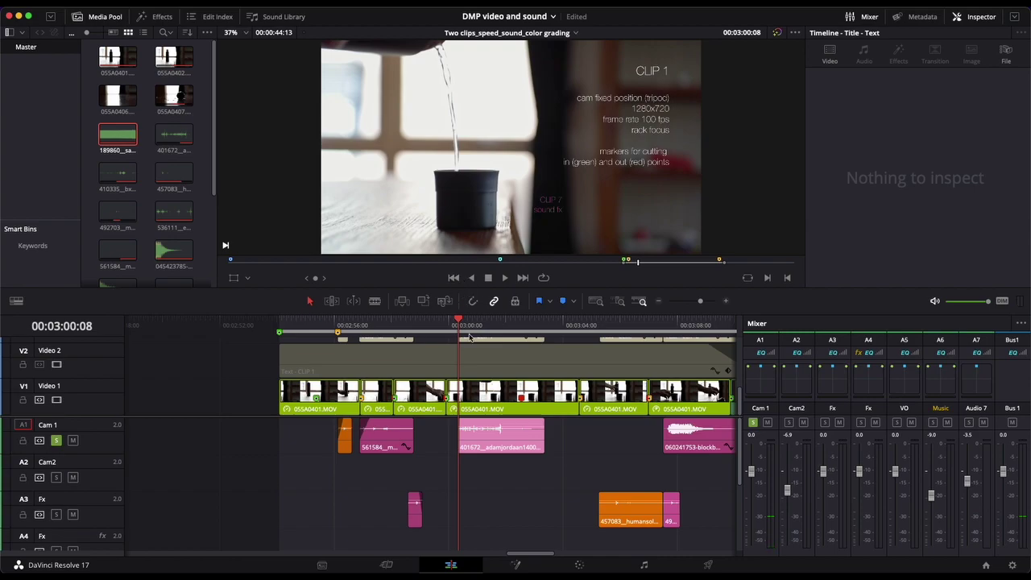
{"action": "key", "text": "space"}
{"action": "key", "text": "space"}
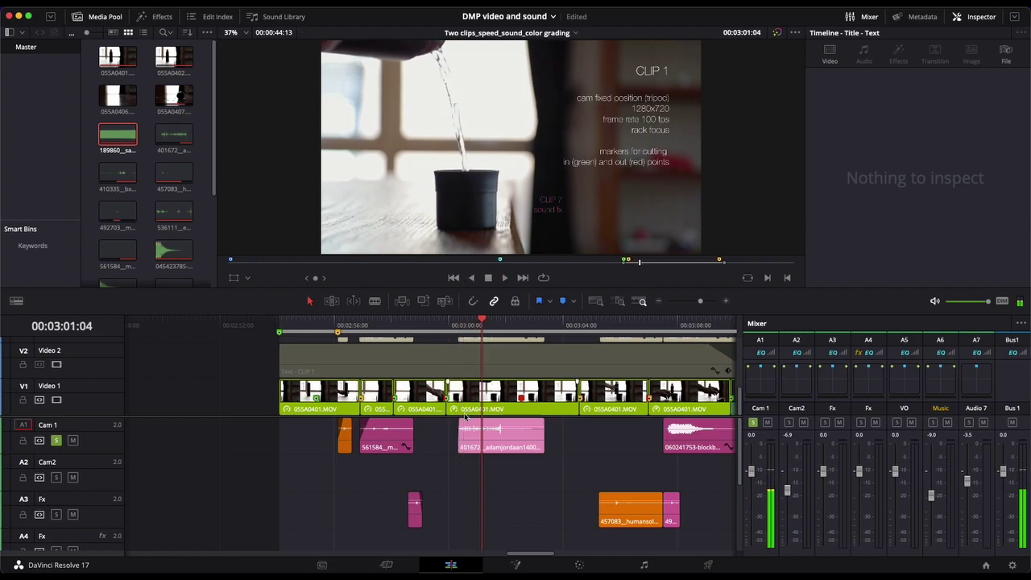
{"action": "scroll", "coordinate": [472, 434], "scroll_direction": "up", "scroll_amount": 3}
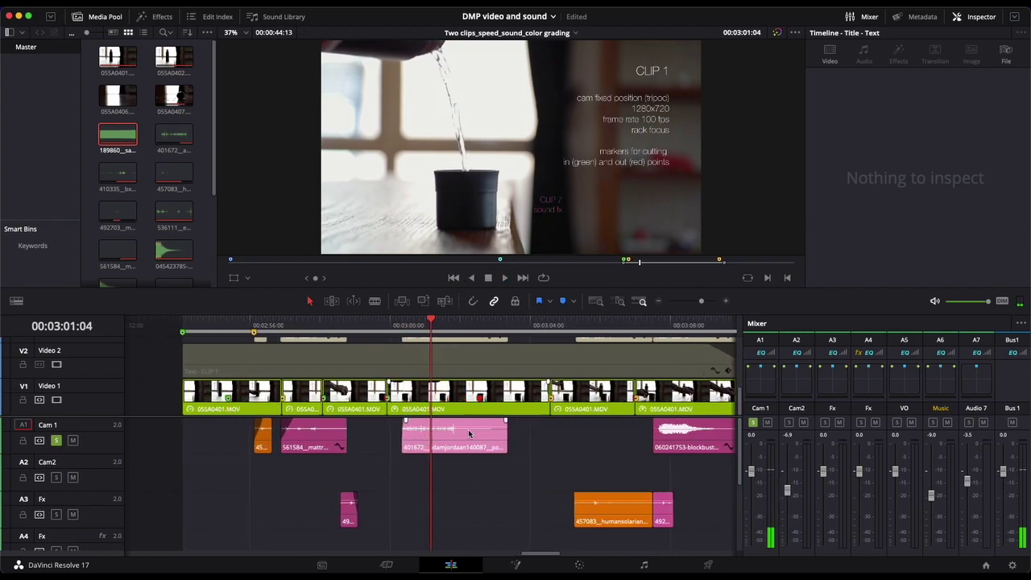
{"action": "scroll", "coordinate": [469, 434], "scroll_direction": "up", "scroll_amount": 2}
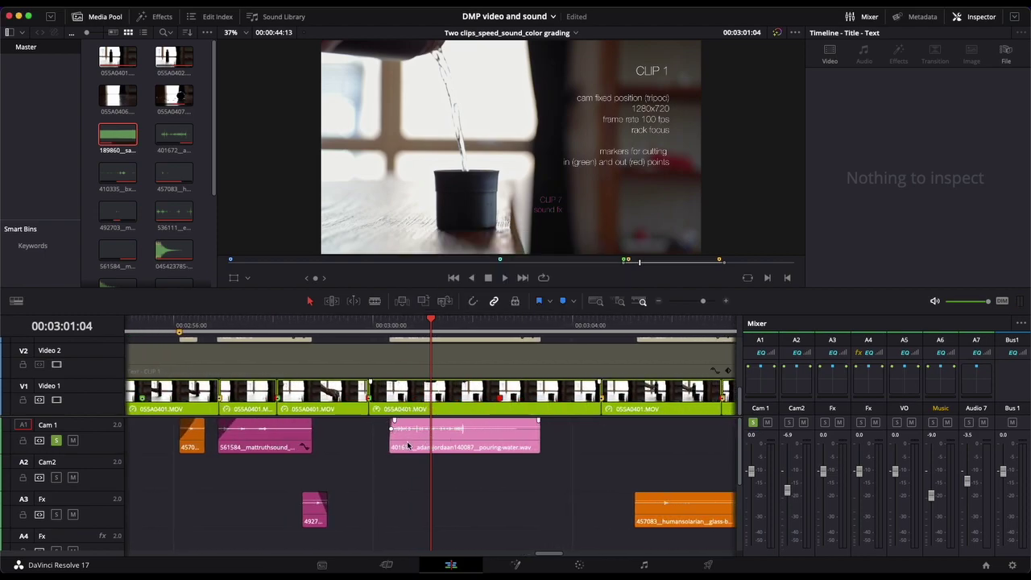
{"action": "left_click", "coordinate": [187, 321]}
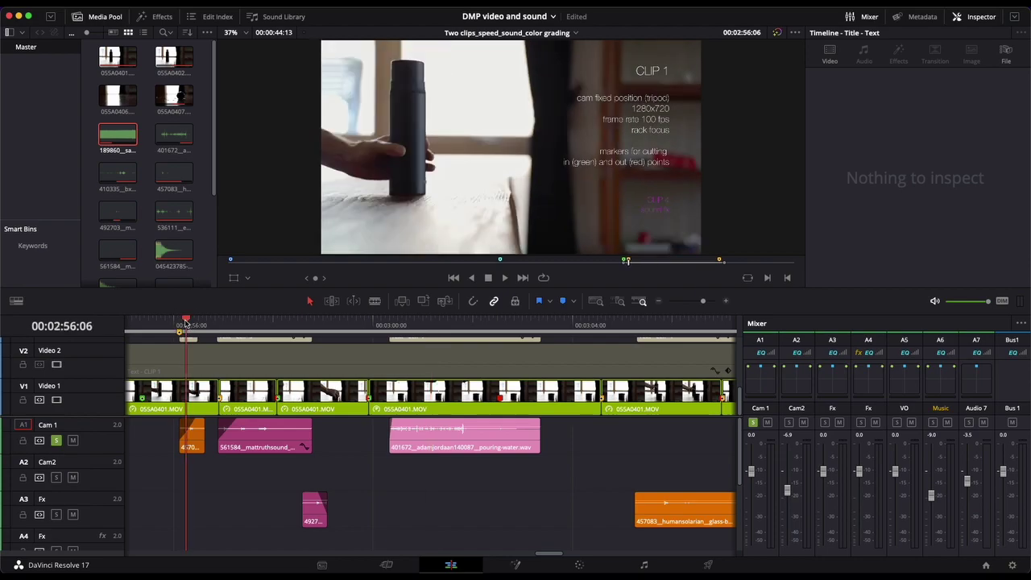
Take Cam 1 off solo, solo the A3 Fx track, and play its short 492703 clip from about 00:02:58:19
{"action": "left_click", "coordinate": [57, 440]}
{"action": "left_click", "coordinate": [302, 322]}
{"action": "left_click_drag", "start_coordinate": [303, 322], "coordinate": [310, 328]}
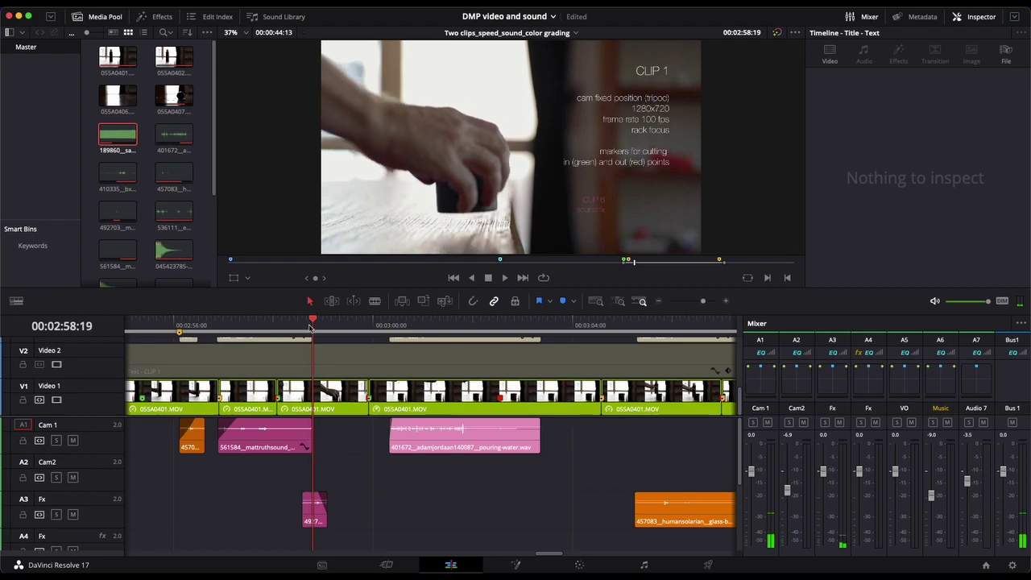
{"action": "left_click", "coordinate": [56, 515]}
{"action": "key", "text": "space"}
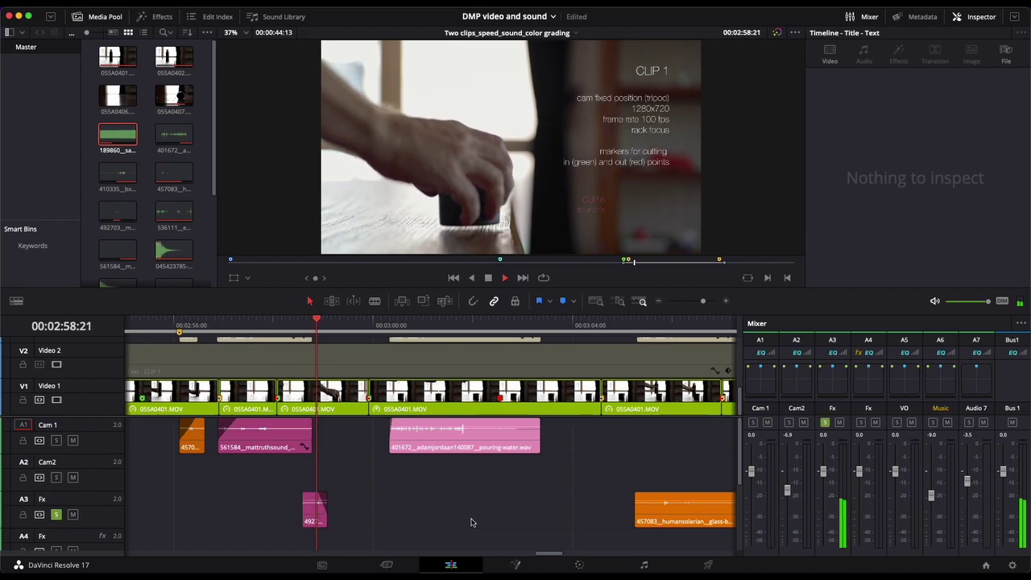
{"action": "key", "text": "space"}
Remove the fade-out from the 492703 clip on the A3 Fx track and play it from 00:02:58:19
{"action": "mouse_move", "coordinate": [330, 328]}
{"action": "left_mouse_down"}
{"action": "mouse_move", "coordinate": [308, 323]}
{"action": "mouse_move", "coordinate": [325, 322]}
{"action": "left_mouse_up"}
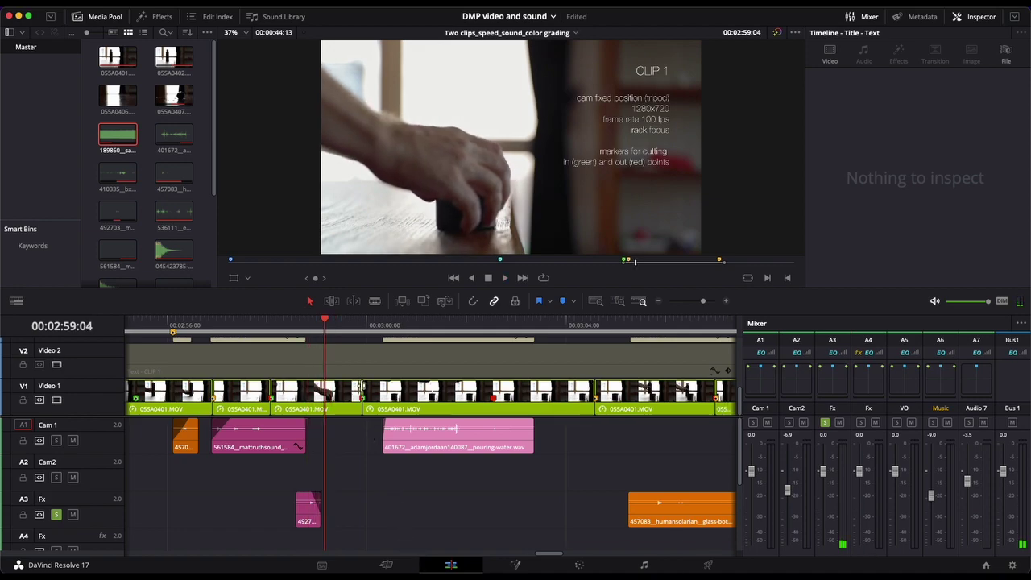
{"action": "left_click", "coordinate": [310, 326]}
{"action": "left_click_drag", "start_coordinate": [310, 325], "coordinate": [304, 324]}
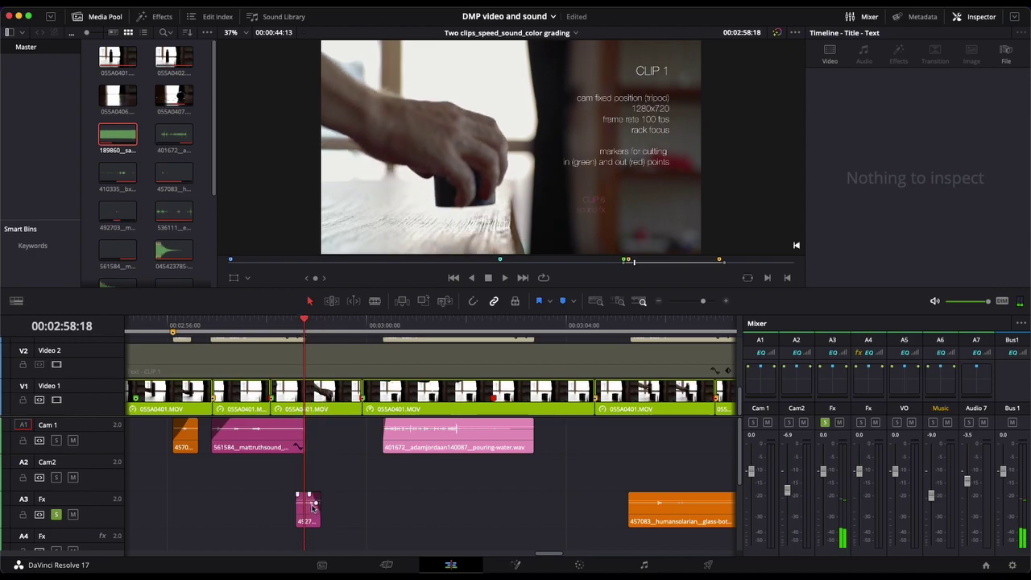
{"action": "scroll", "coordinate": [313, 505], "scroll_direction": "up", "scroll_amount": 5}
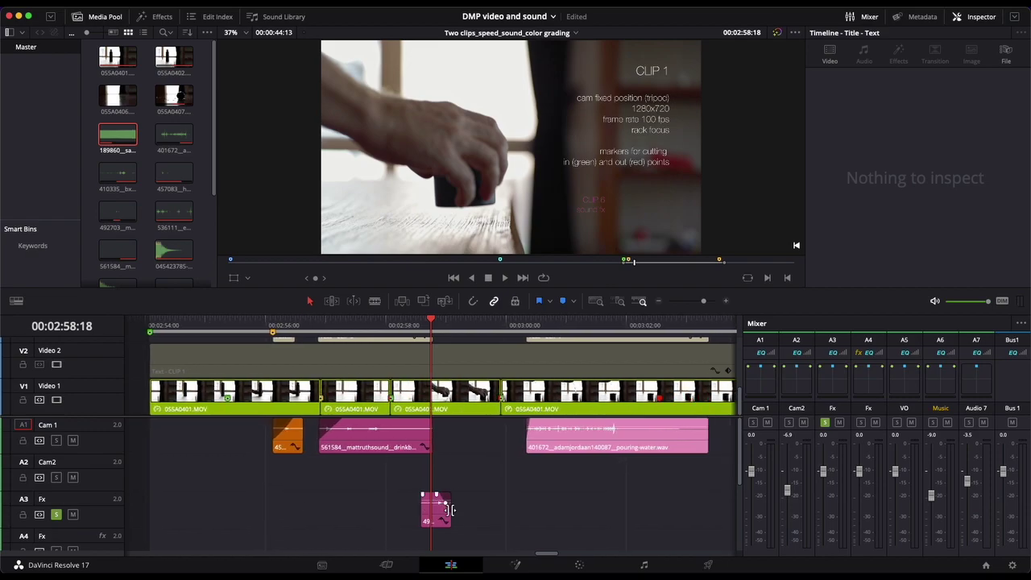
{"action": "scroll", "coordinate": [457, 510], "scroll_direction": "up", "scroll_amount": 2}
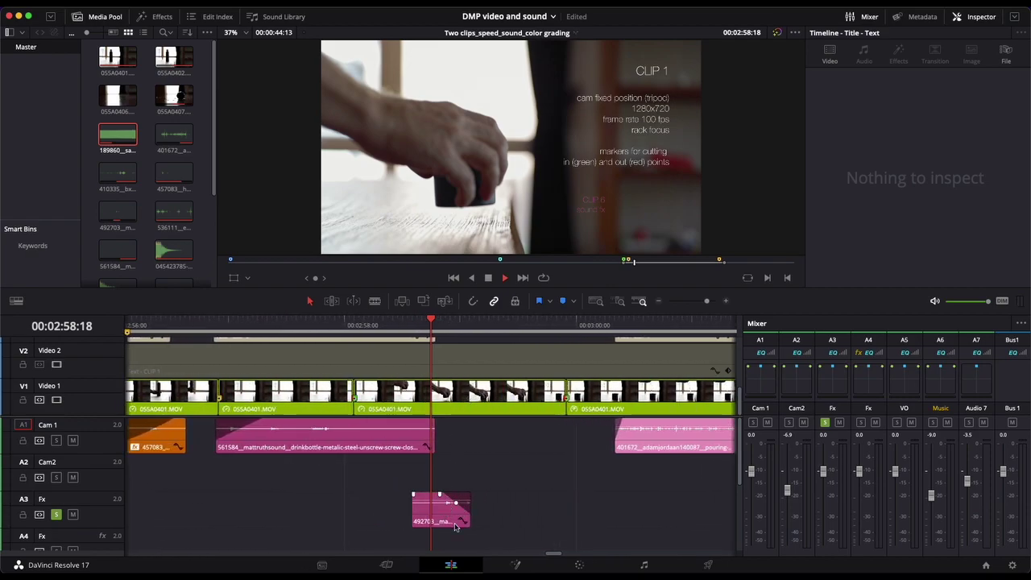
{"action": "key", "text": "space"}
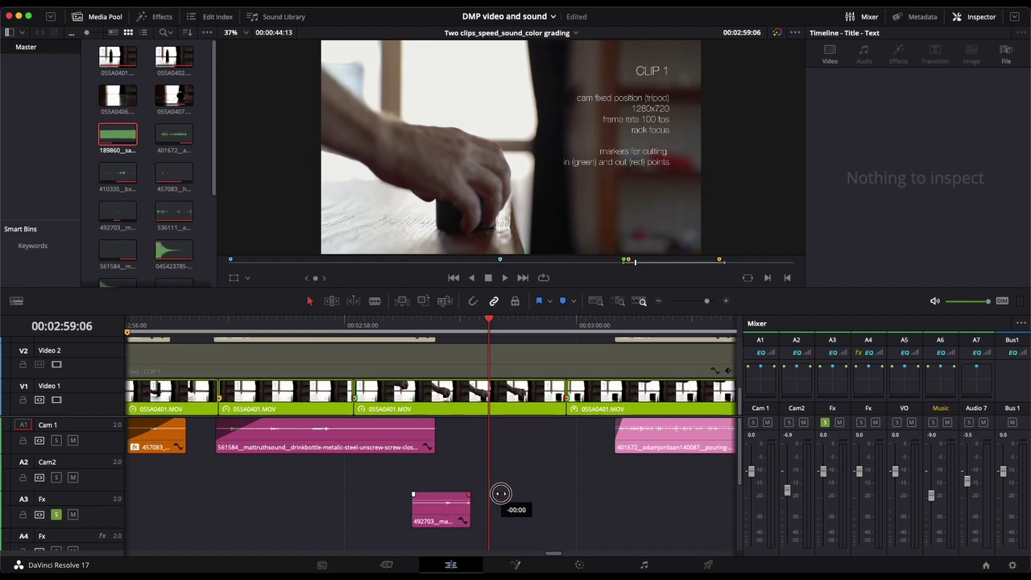
{"action": "left_click", "coordinate": [437, 321]}
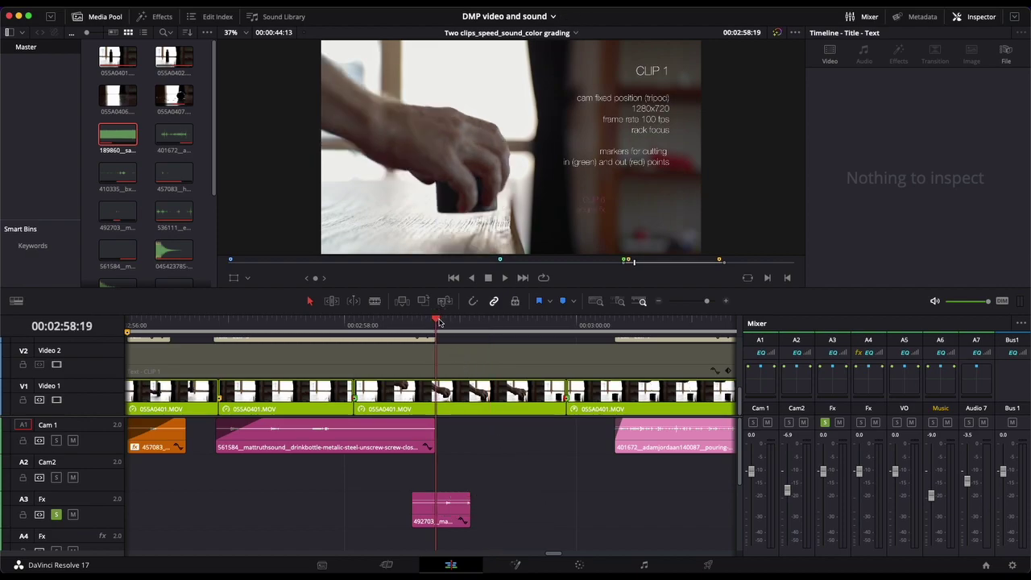
{"action": "key", "text": "space"}
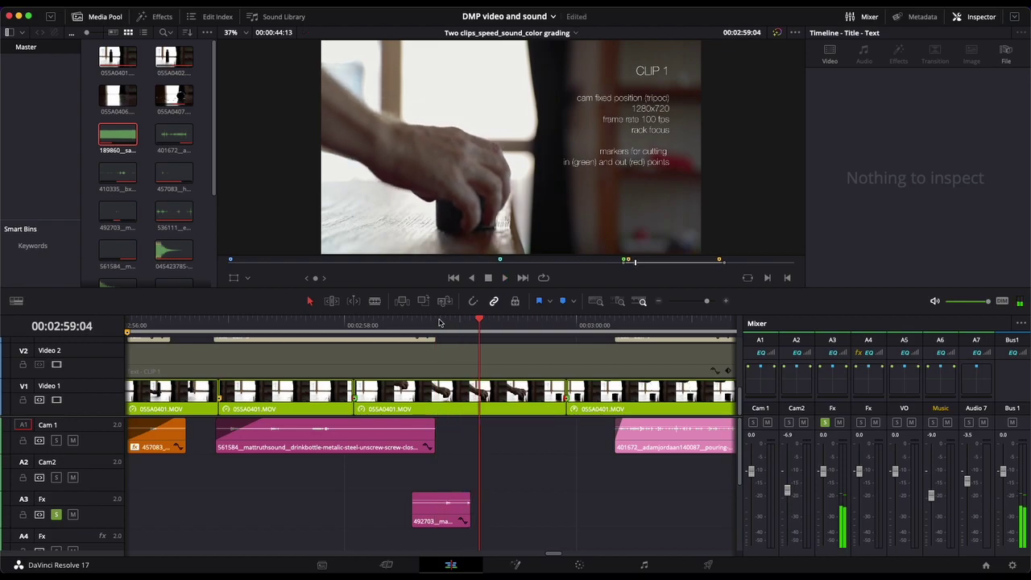
Raise the 492703 clip's volume to 16.98 and play it again from shortly after its start
{"action": "left_click_drag", "start_coordinate": [447, 501], "coordinate": [447, 497]}
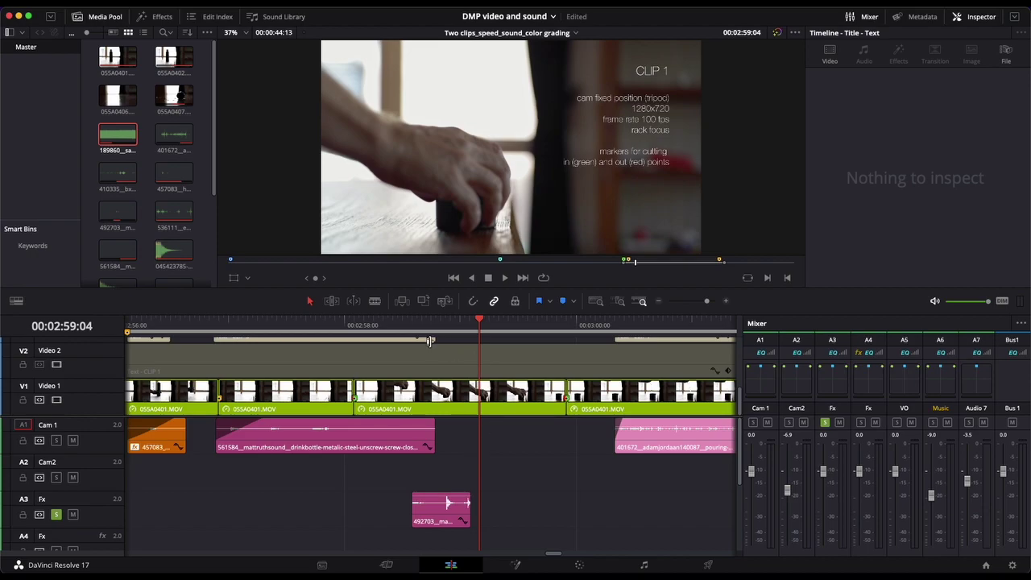
{"action": "left_click", "coordinate": [418, 324]}
{"action": "key", "text": "space"}
Extend the end of the 492703 clip to about 00:02:59:07, past its second impact, and play it back
{"action": "left_click_drag", "start_coordinate": [471, 511], "coordinate": [497, 506]}
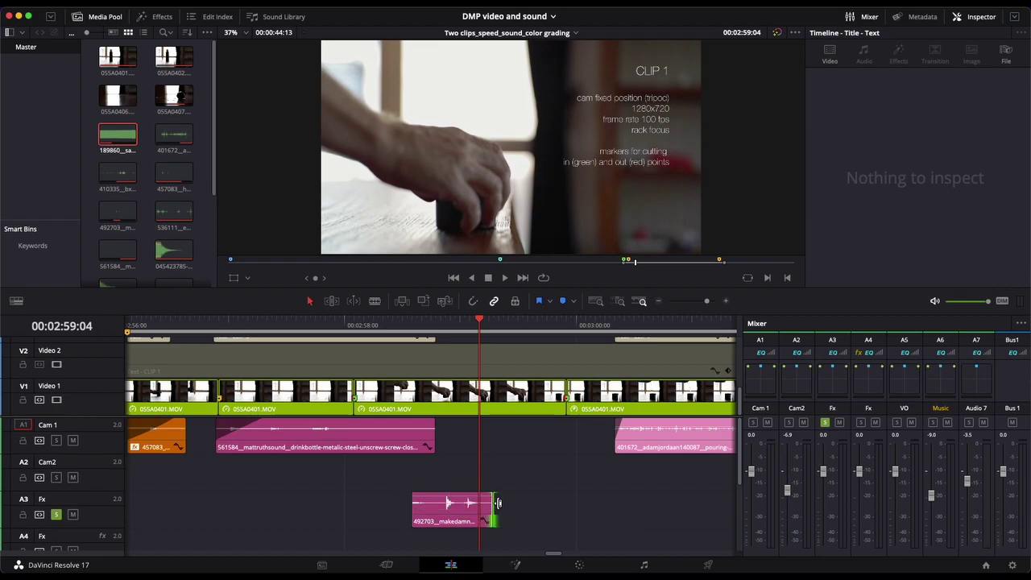
{"action": "left_click", "coordinate": [436, 325]}
{"action": "key", "text": "space"}
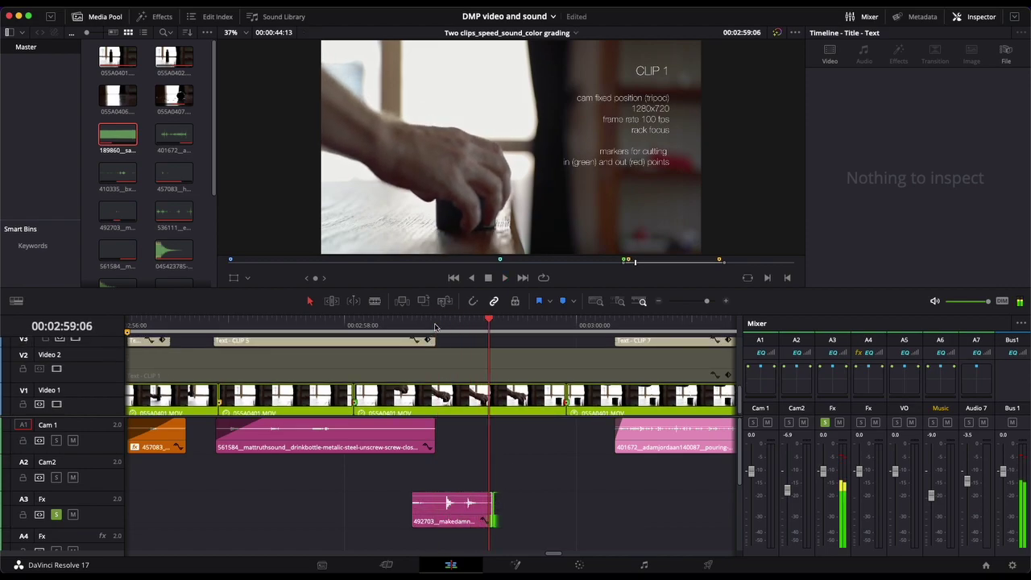
{"action": "key", "text": "space"}
Shift the 492703 clip about two frames later so its first impact lines up with the cup landing at 00:02:58:23
{"action": "left_click_drag", "start_coordinate": [437, 323], "coordinate": [433, 323]}
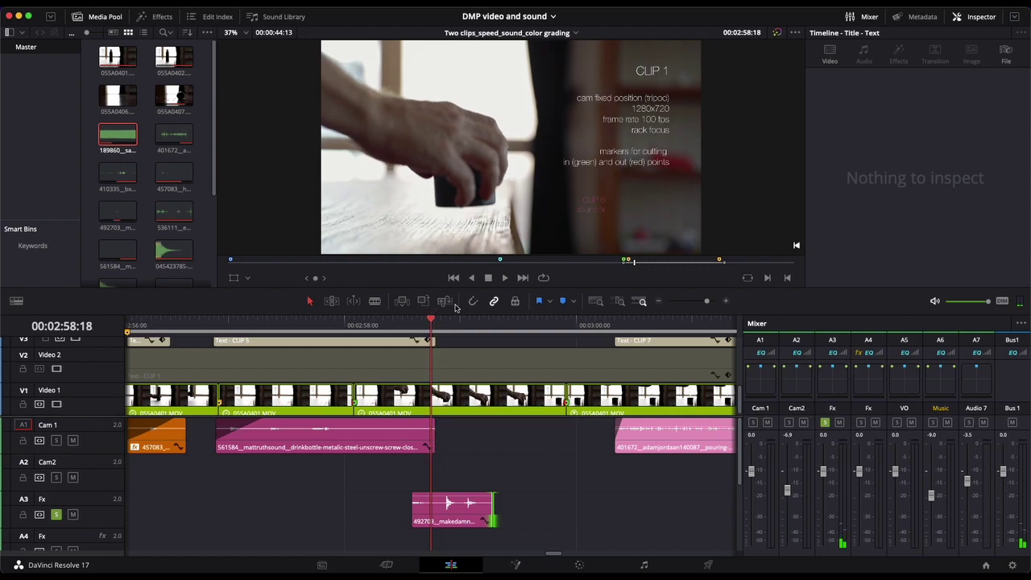
{"action": "left_click_drag", "start_coordinate": [431, 321], "coordinate": [455, 322]}
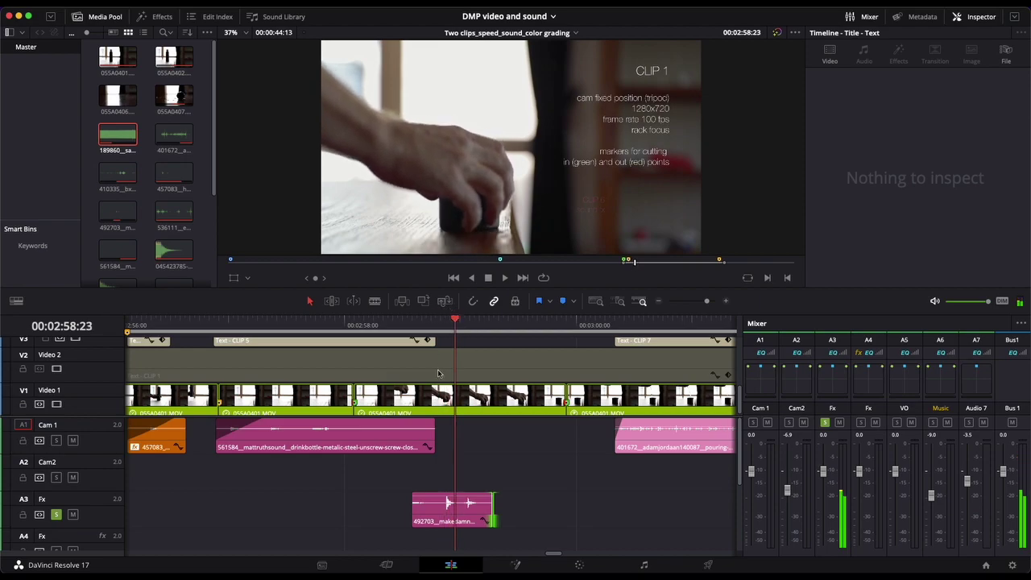
{"action": "left_click_drag", "start_coordinate": [444, 516], "coordinate": [456, 512]}
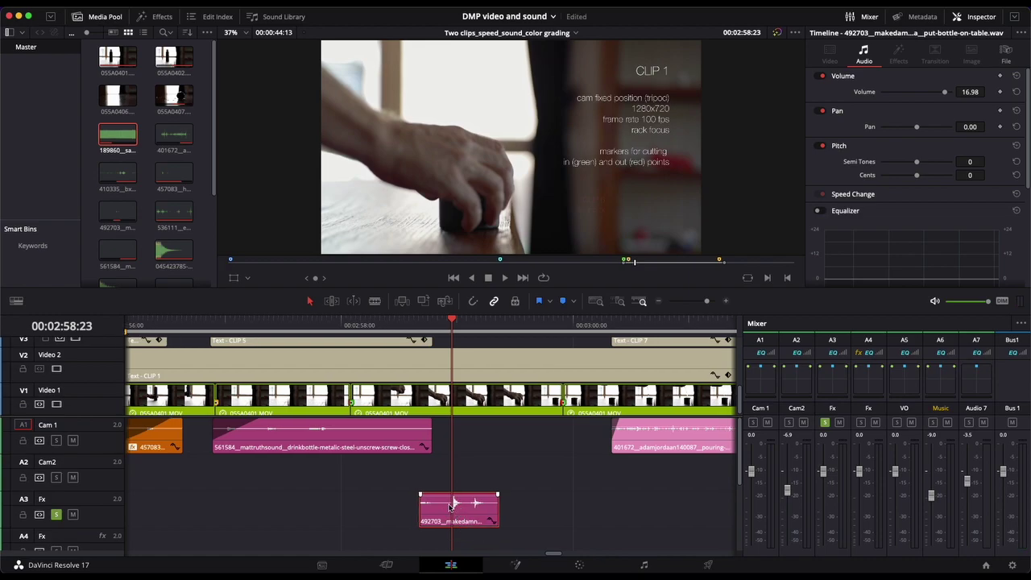